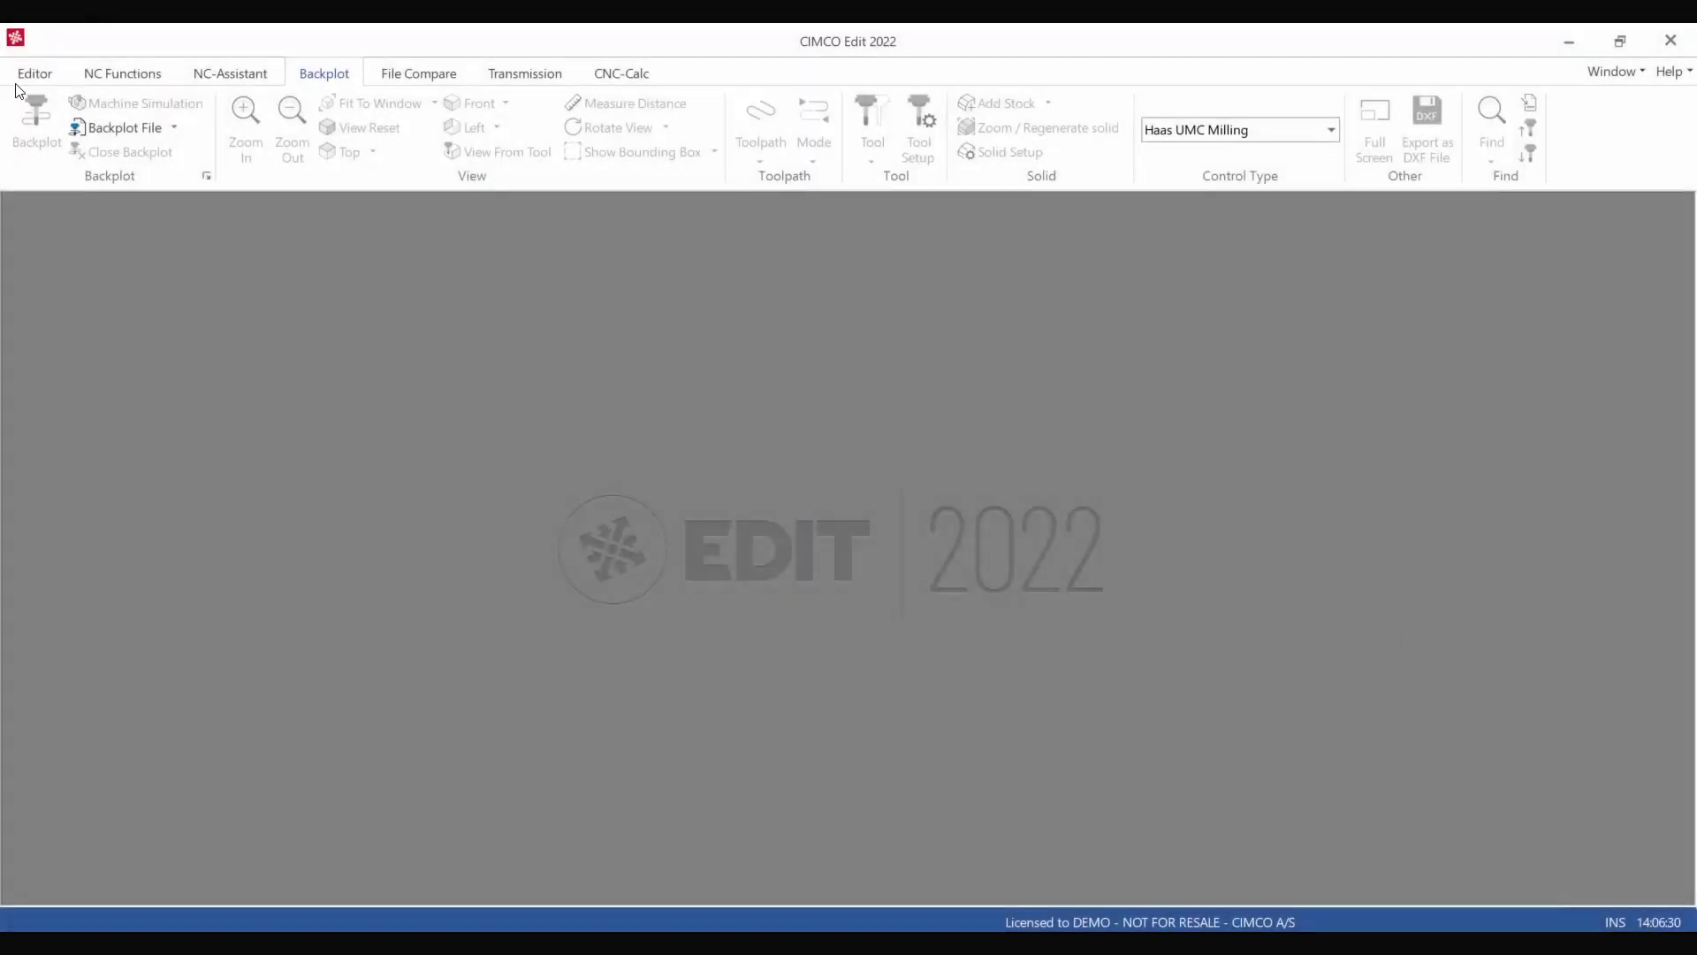
Open the recent NC program NEW.NC and set its file type to Haas UMC-750
click(34, 74)
click(83, 156)
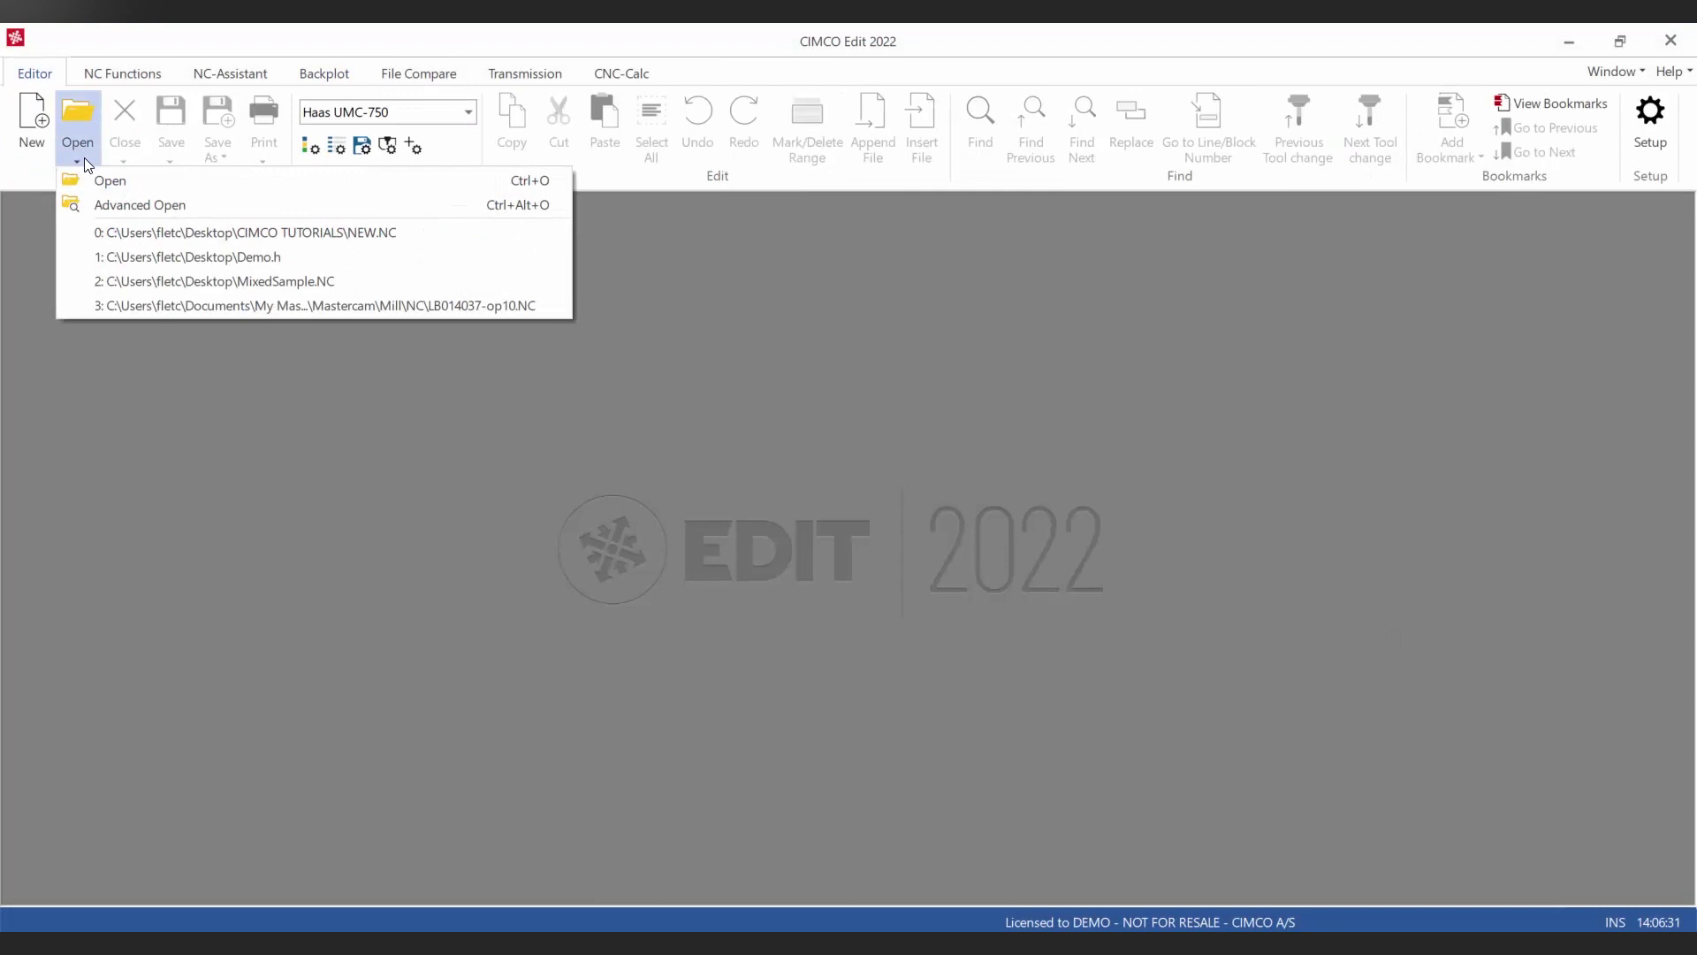
click(427, 242)
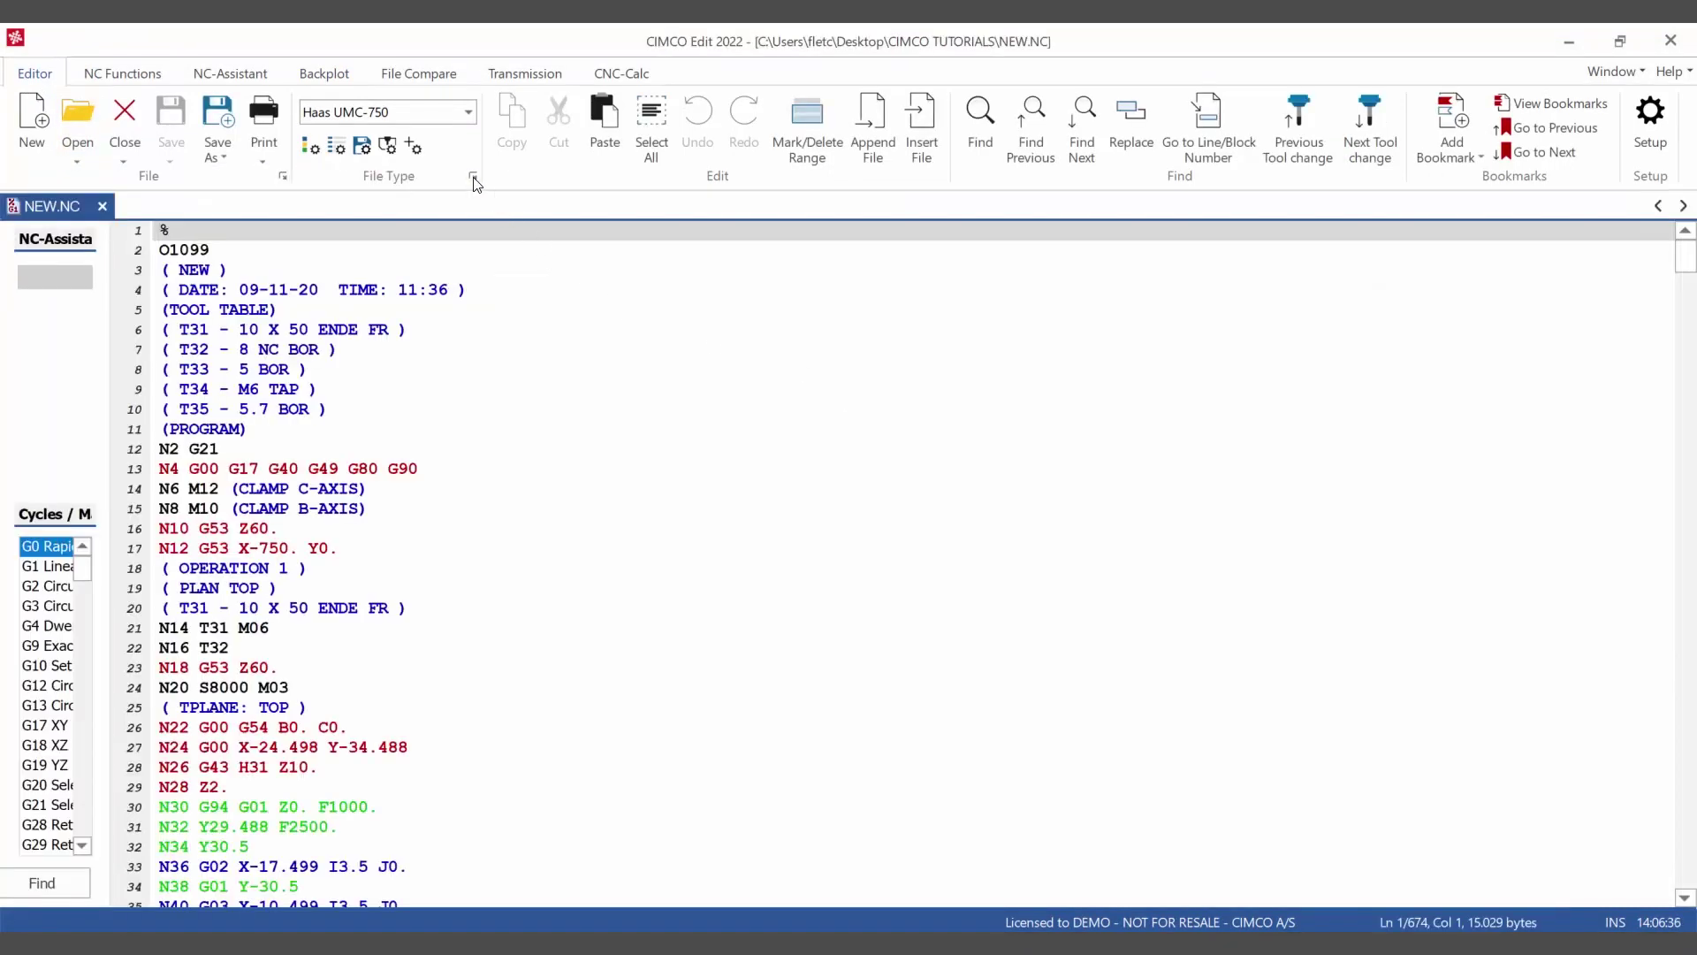
click(467, 113)
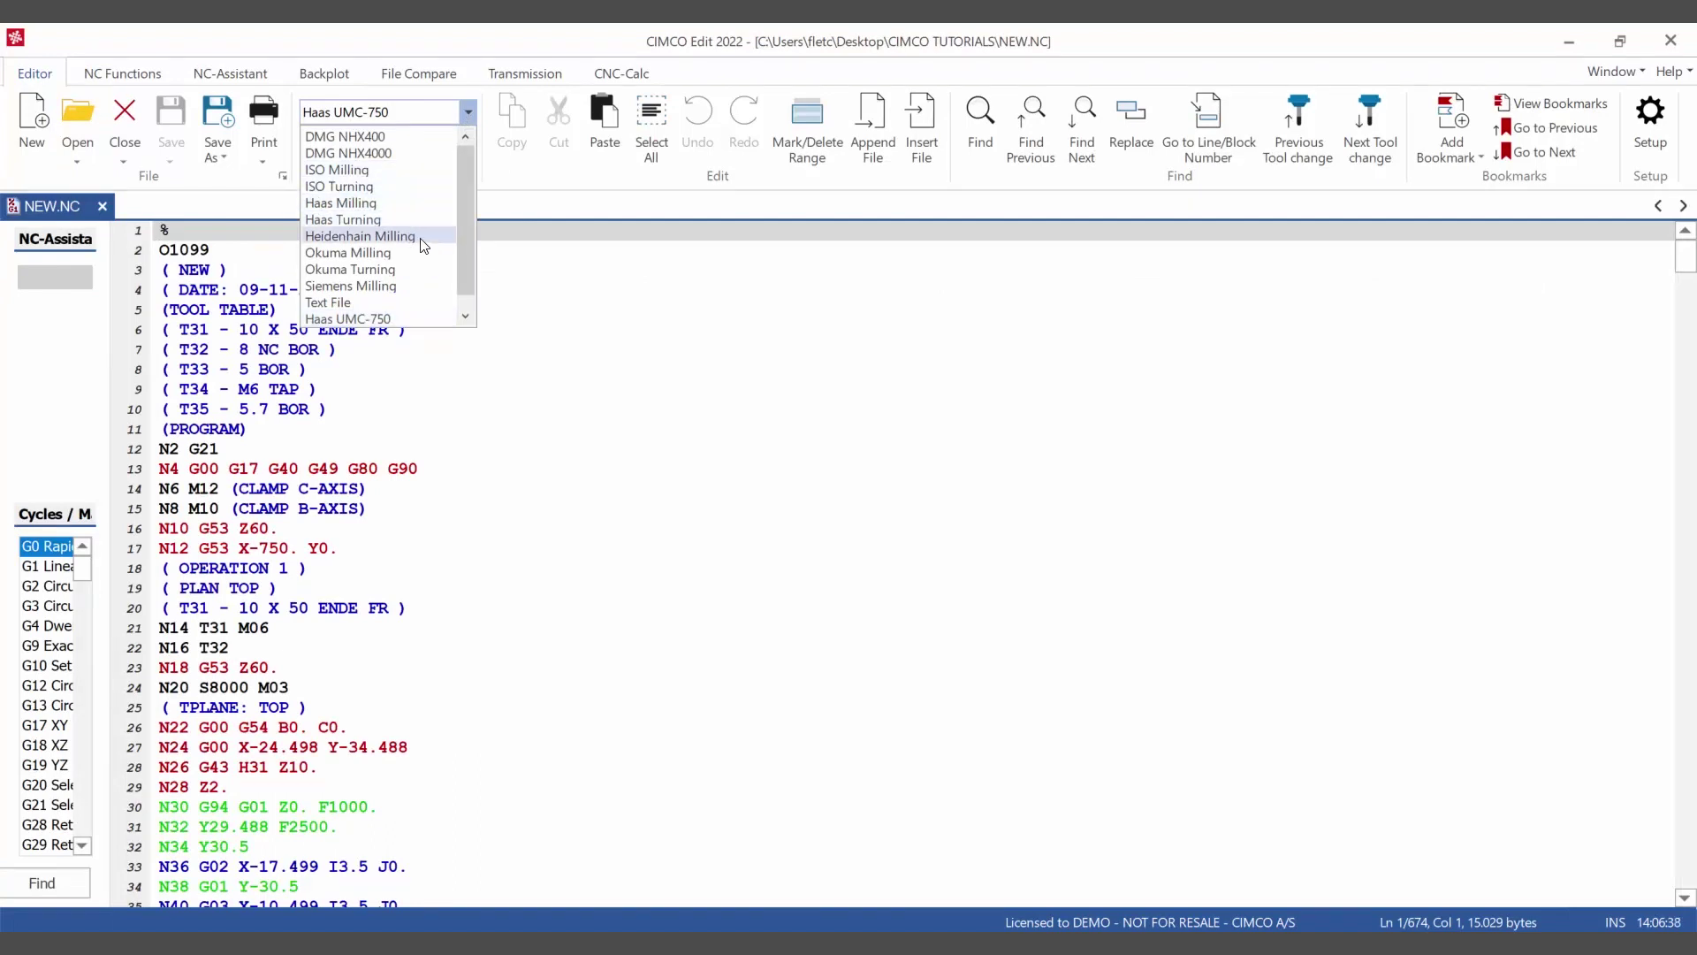
click(421, 320)
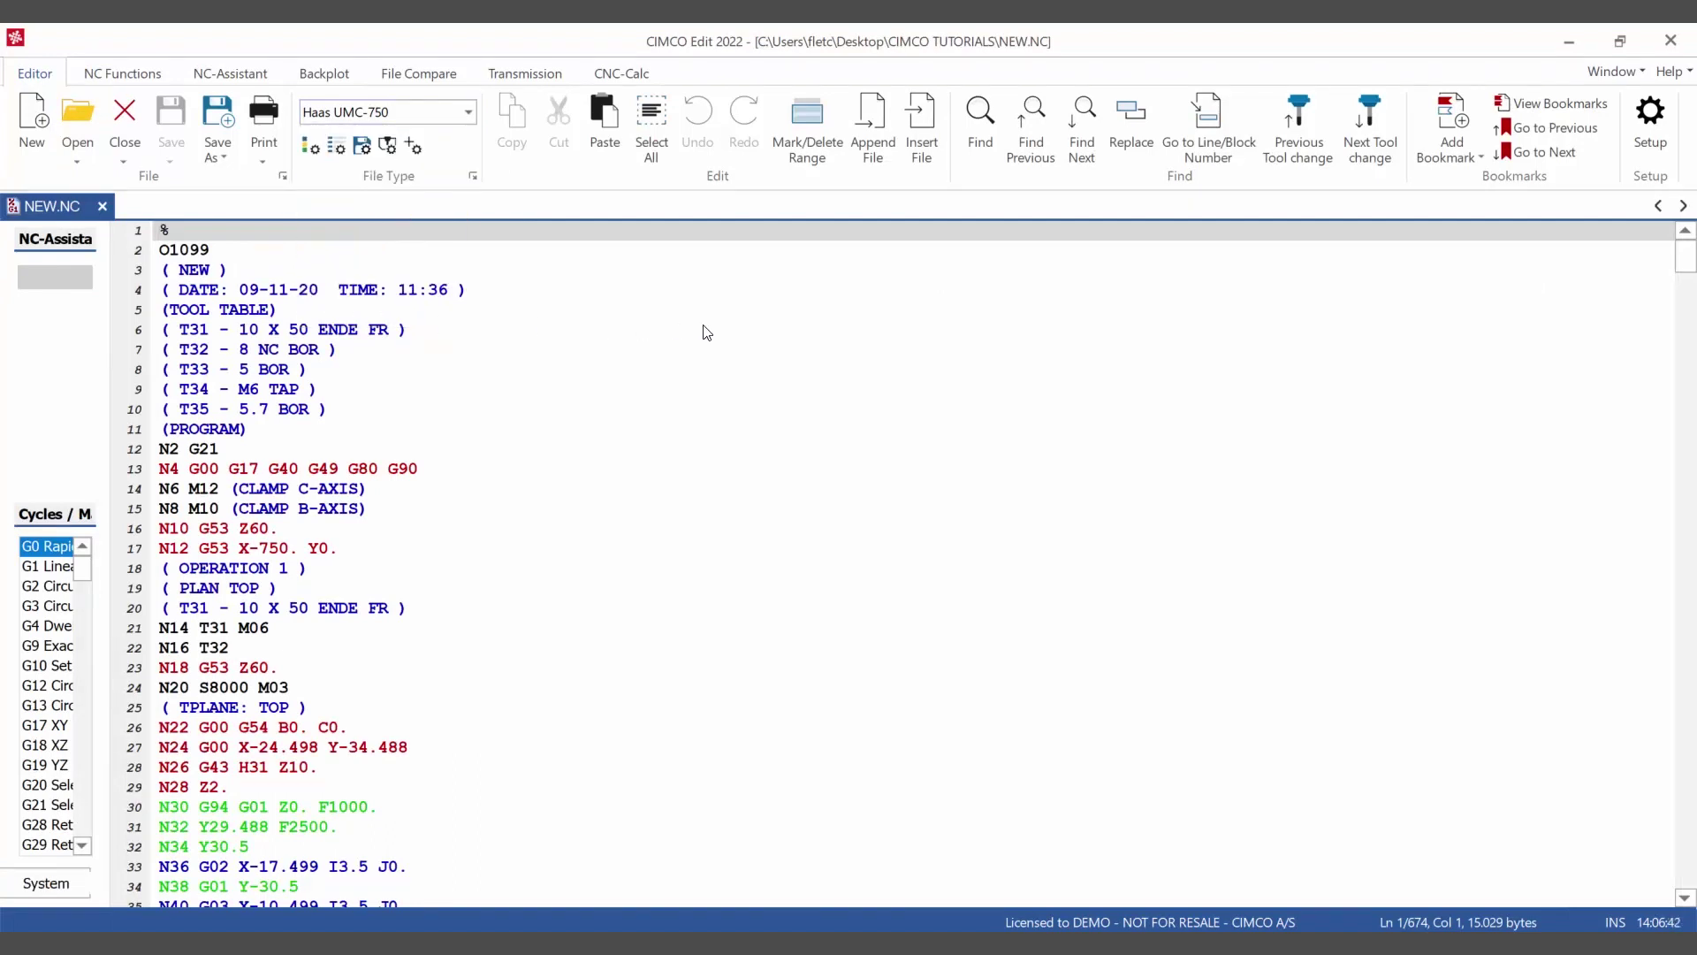
Backplot the NEW.NC program with the Haas UMC Milling control type
click(326, 76)
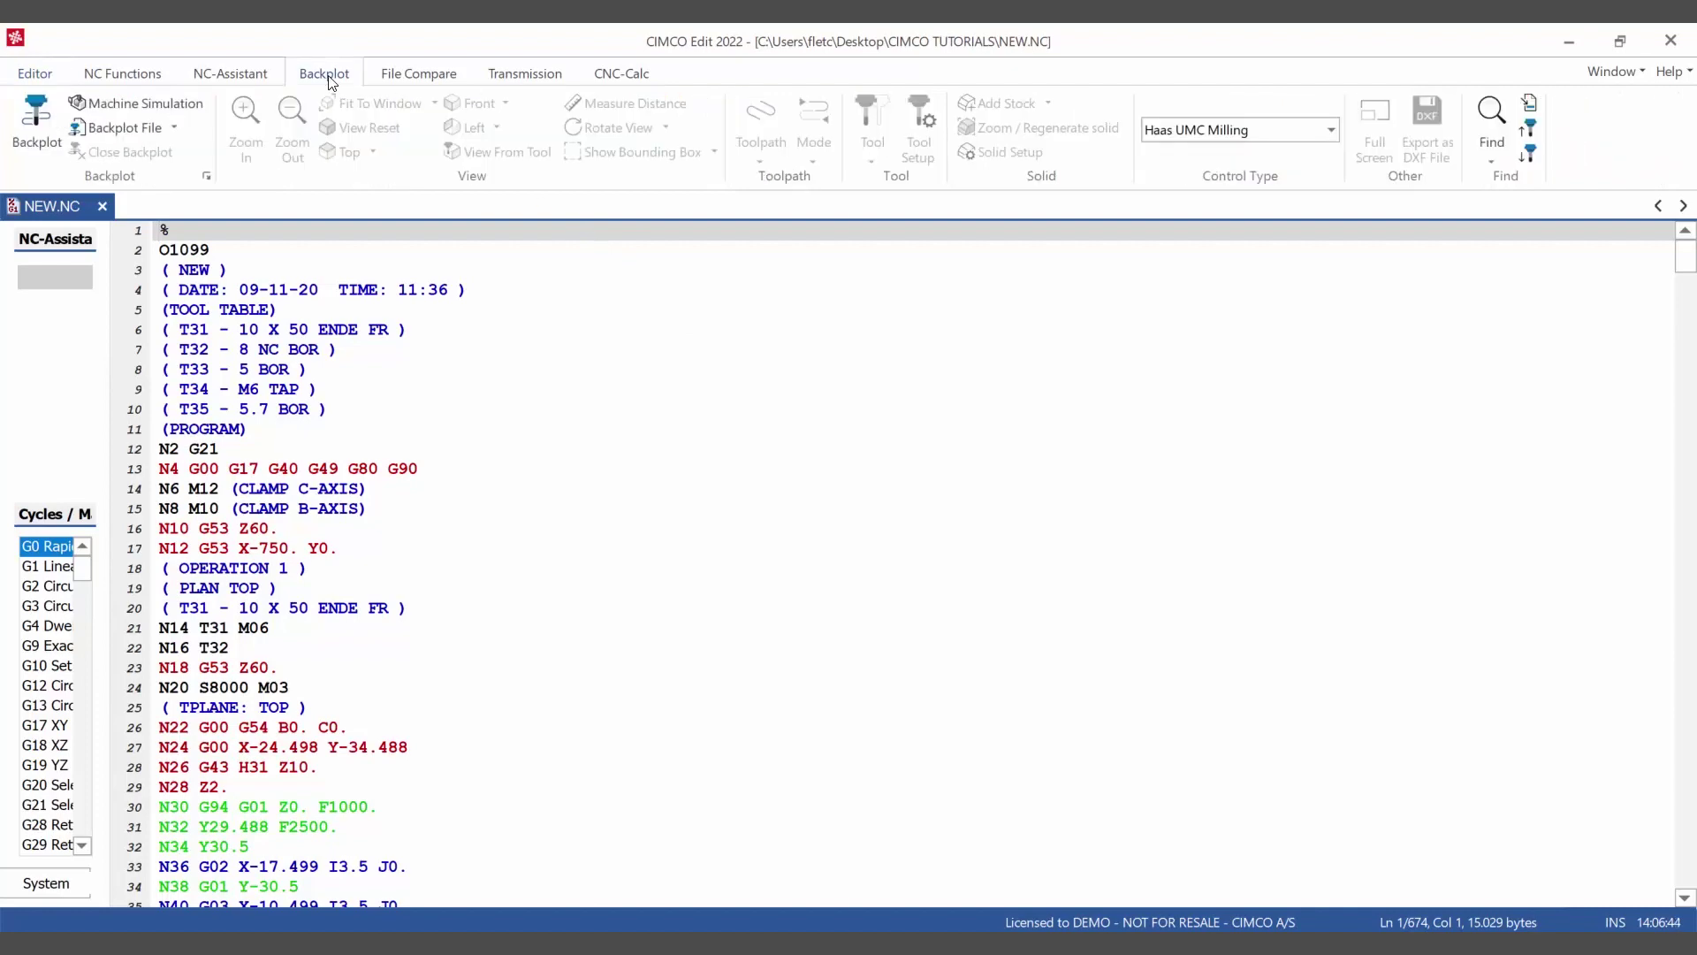
click(35, 126)
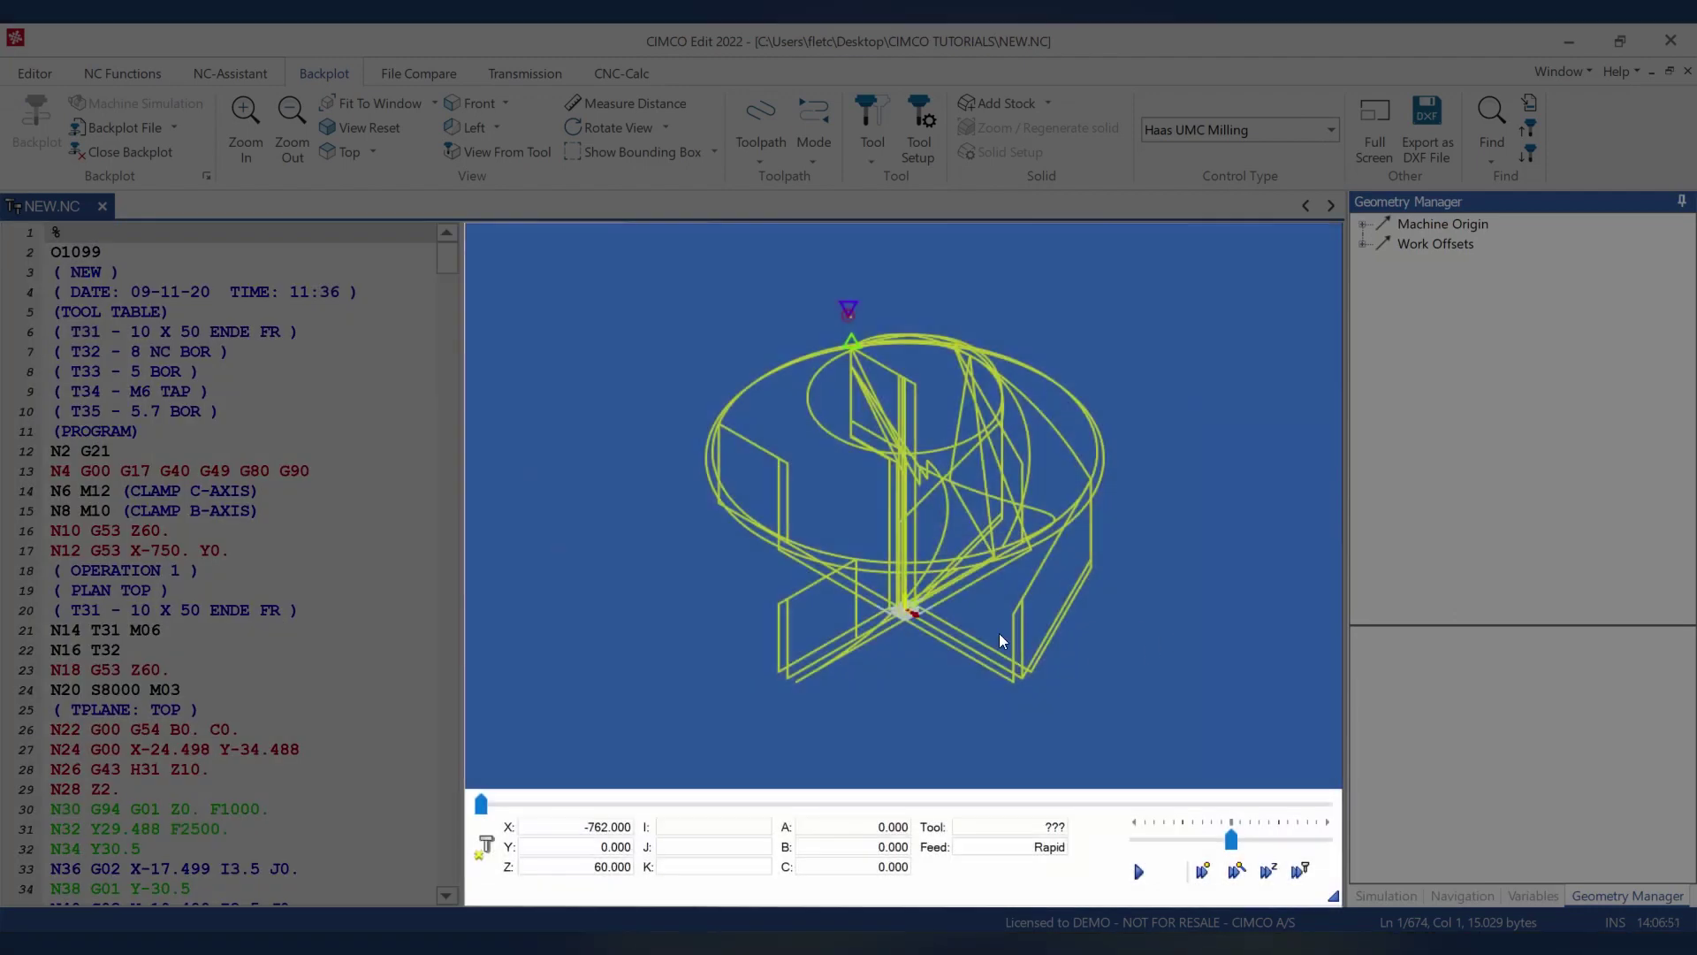
scroll(915, 640, up, 3)
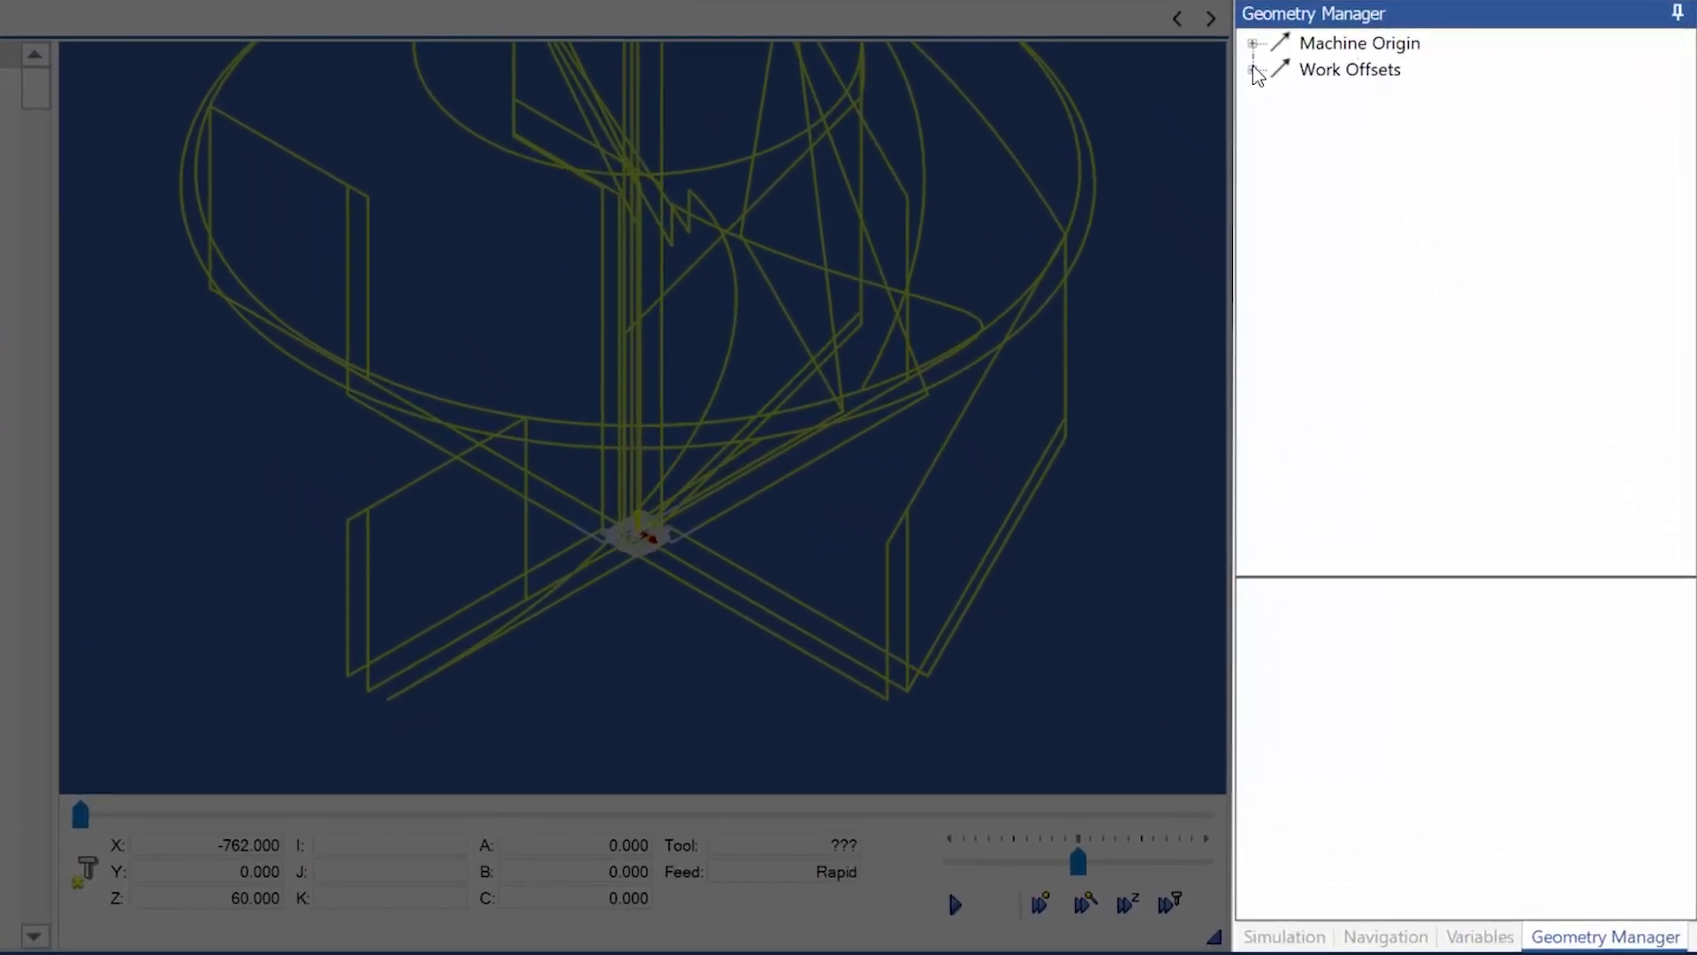
Check the machine origin's translation and set work offset 1's translation to Y 52 and Z 138
click(1253, 44)
click(1351, 73)
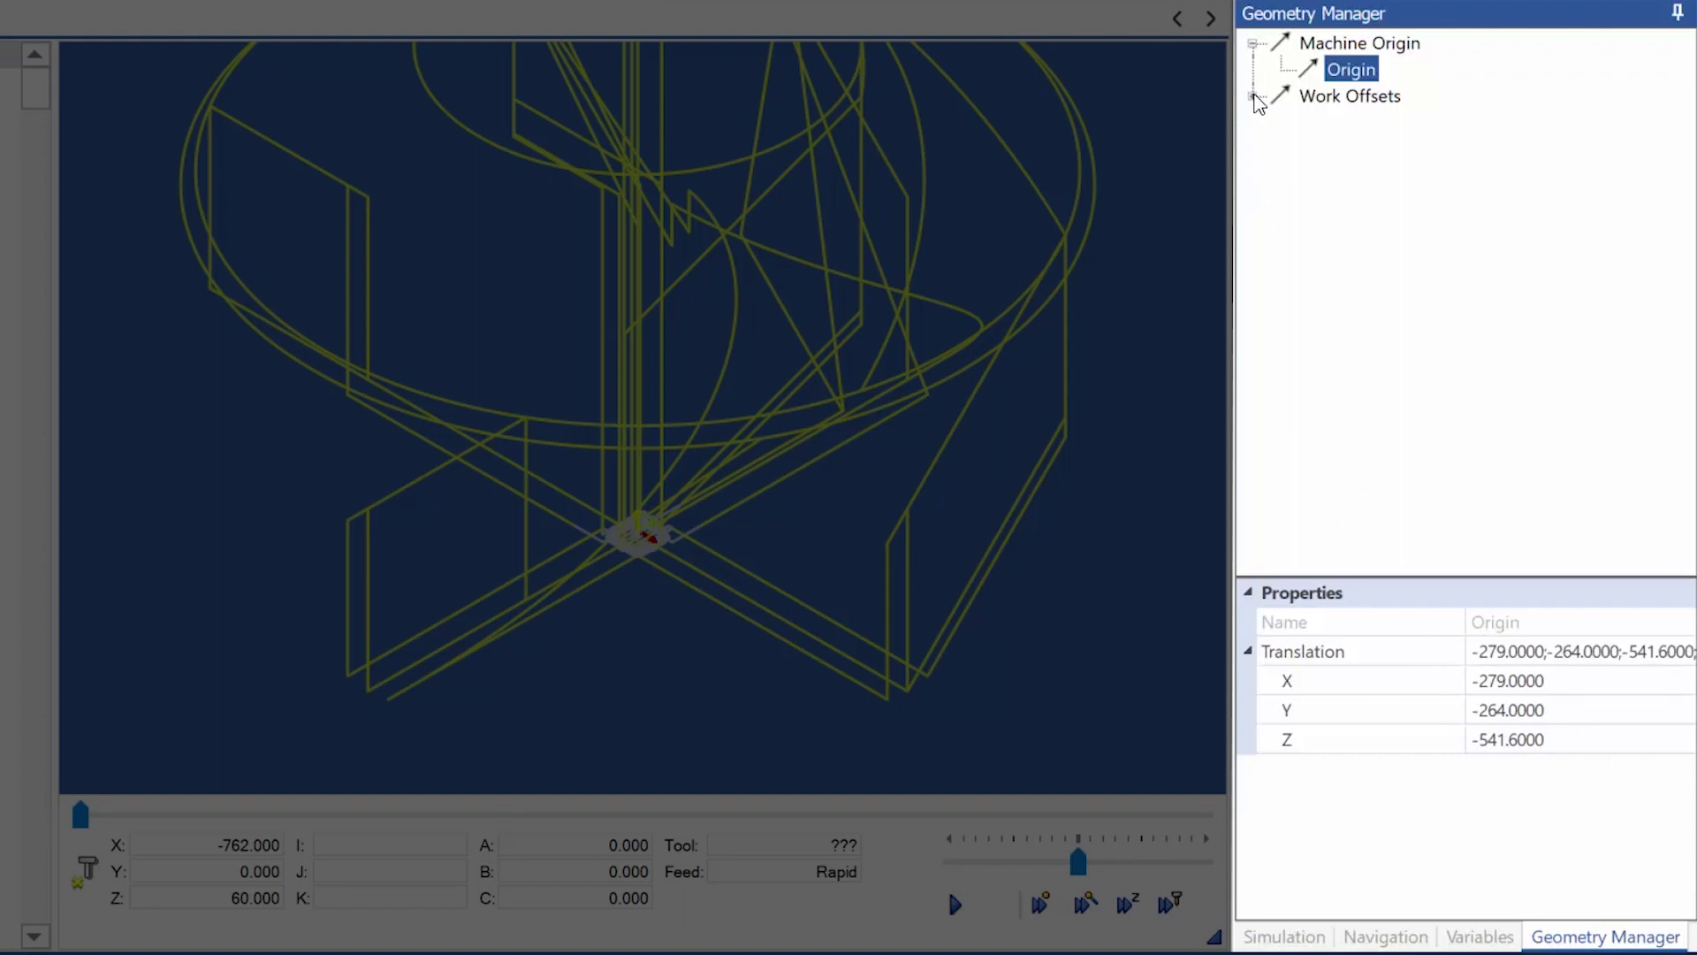
click(1254, 97)
click(1332, 123)
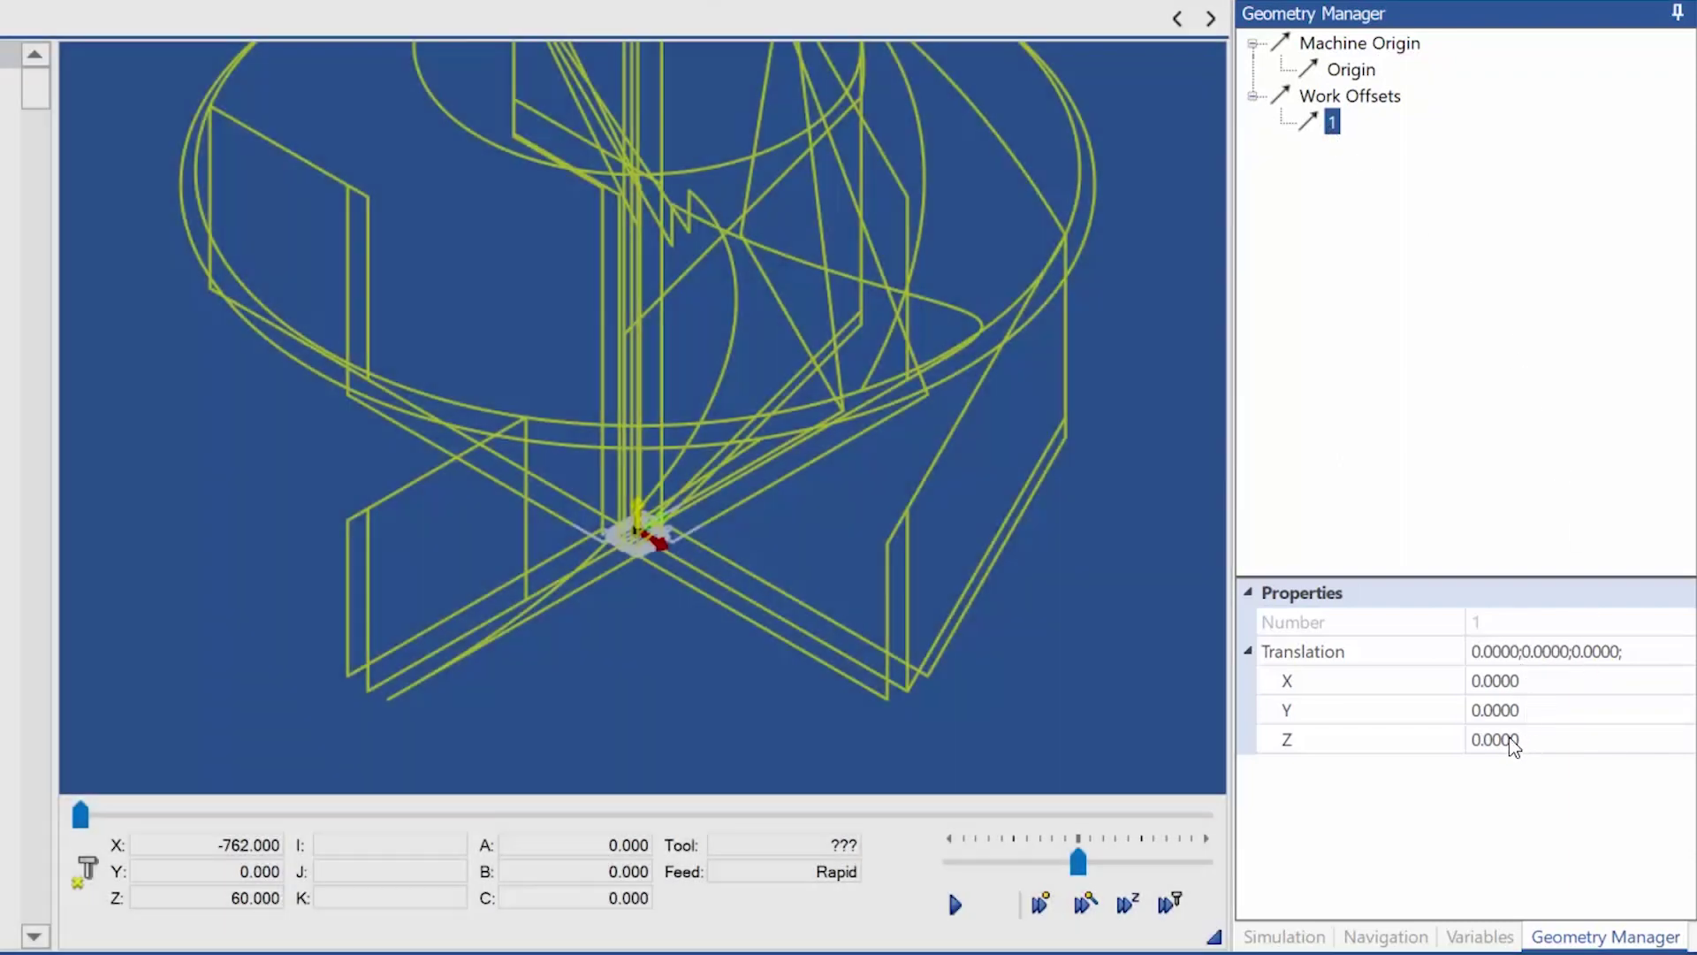
scroll(640, 537, up, 5)
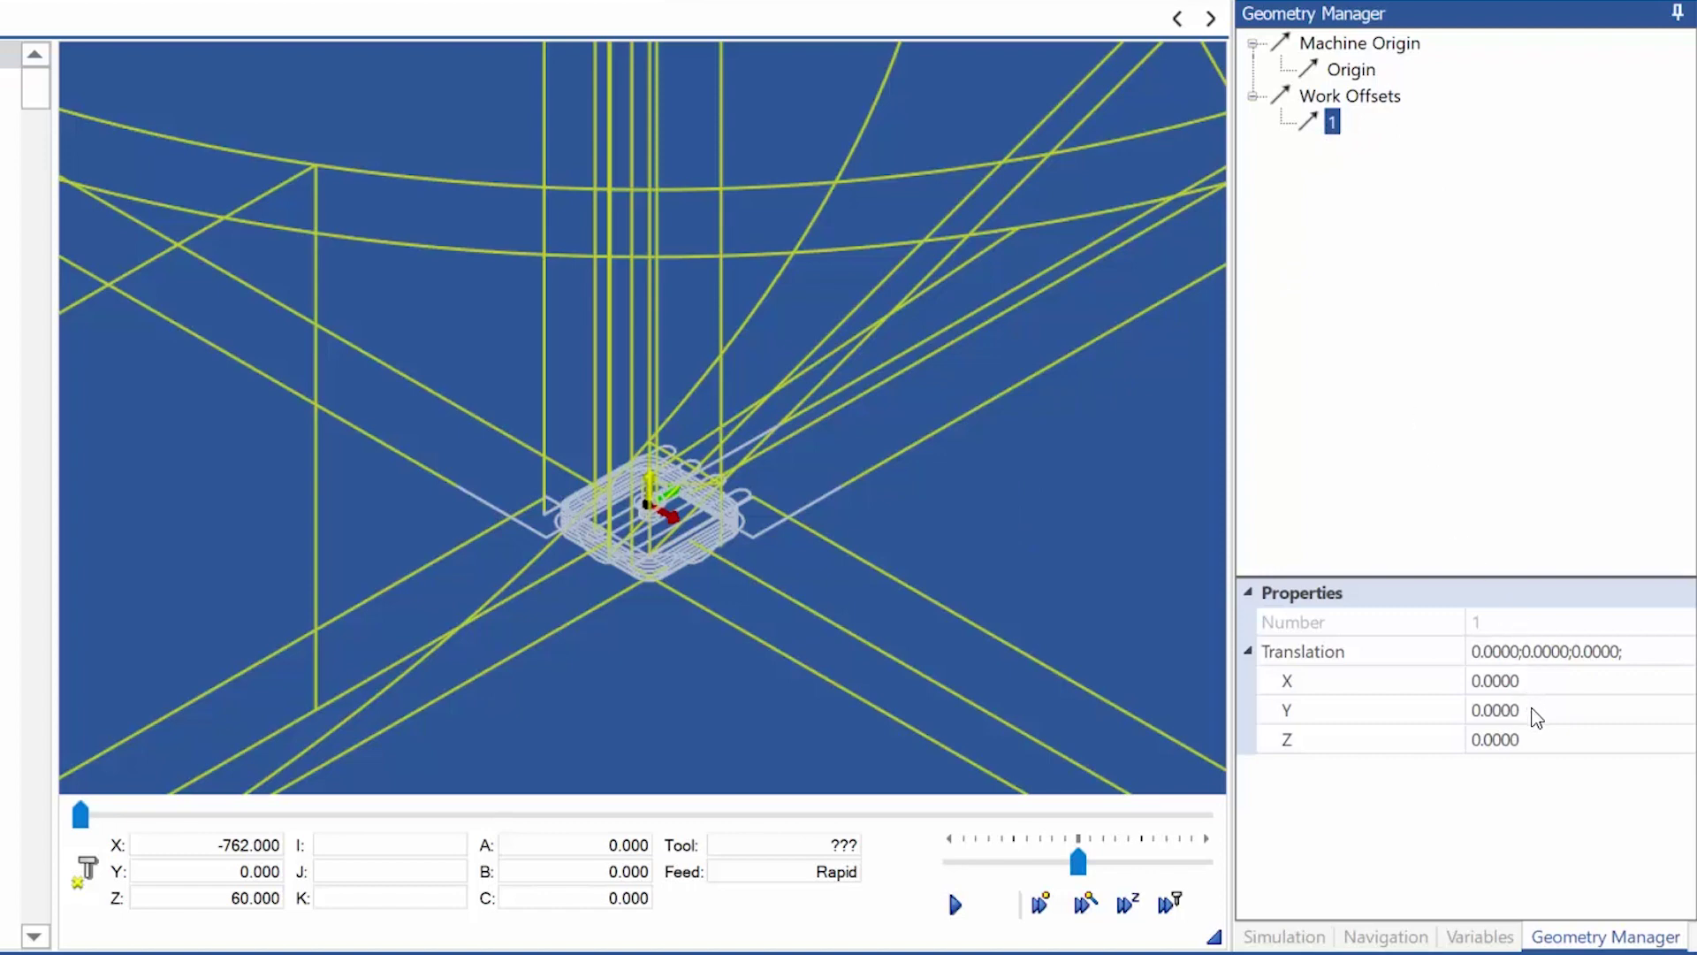
click(1534, 710)
text(52)
click(1538, 741)
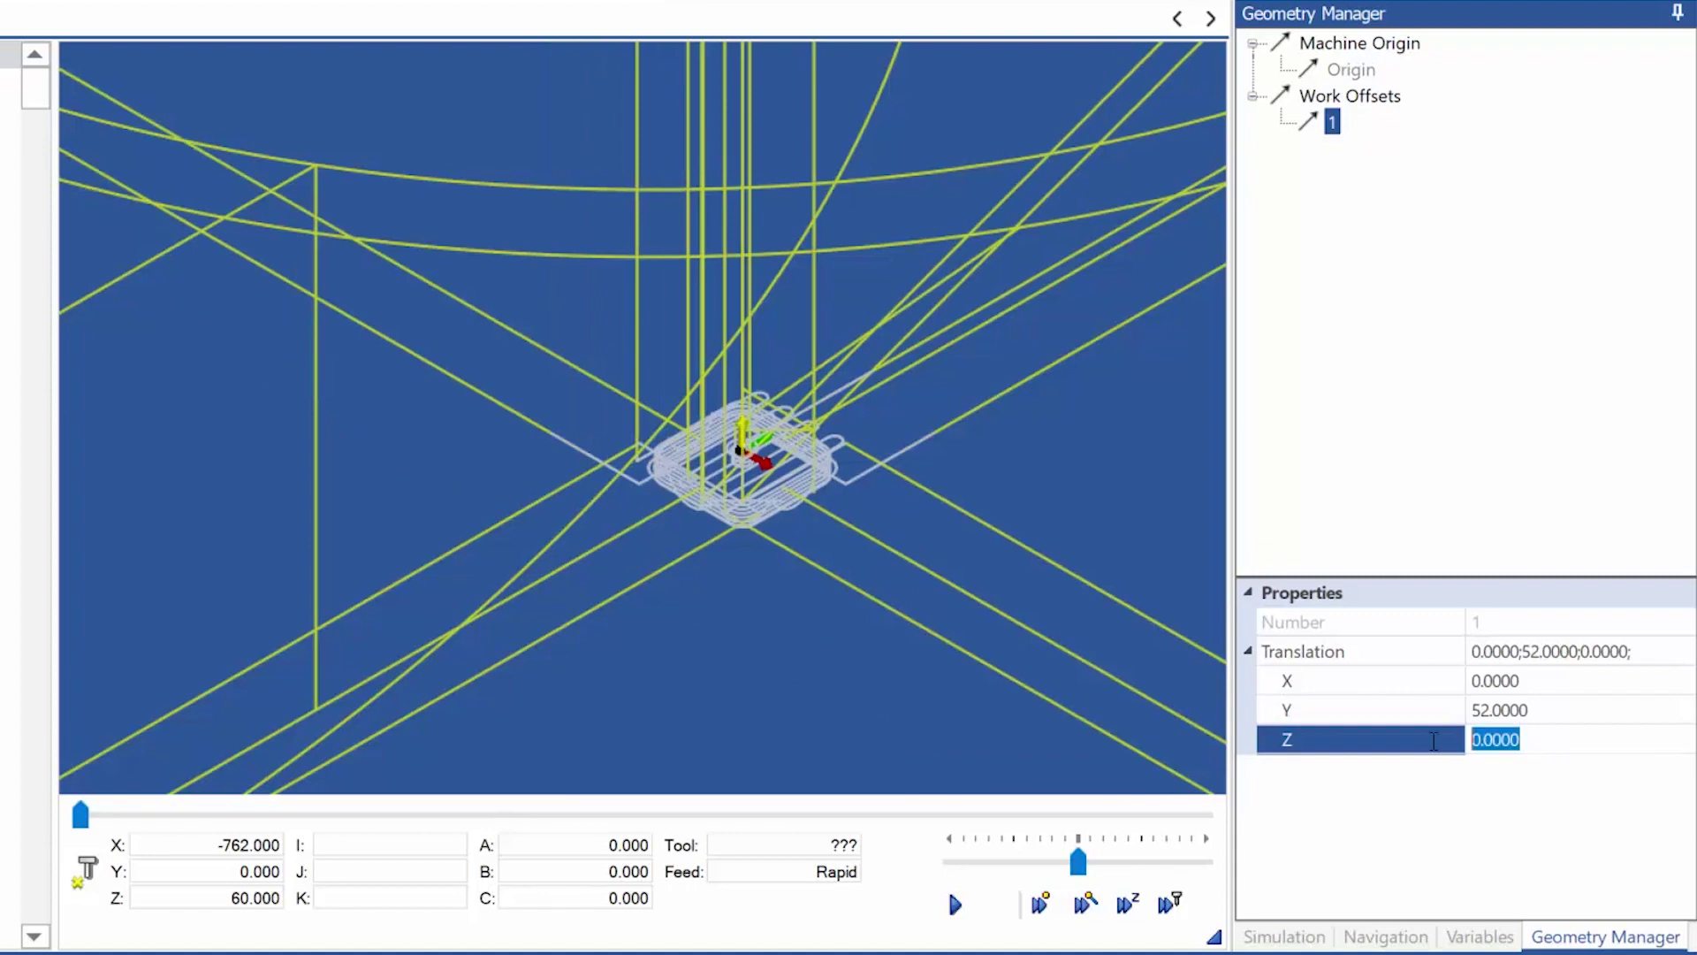
text(138)
key(Return)
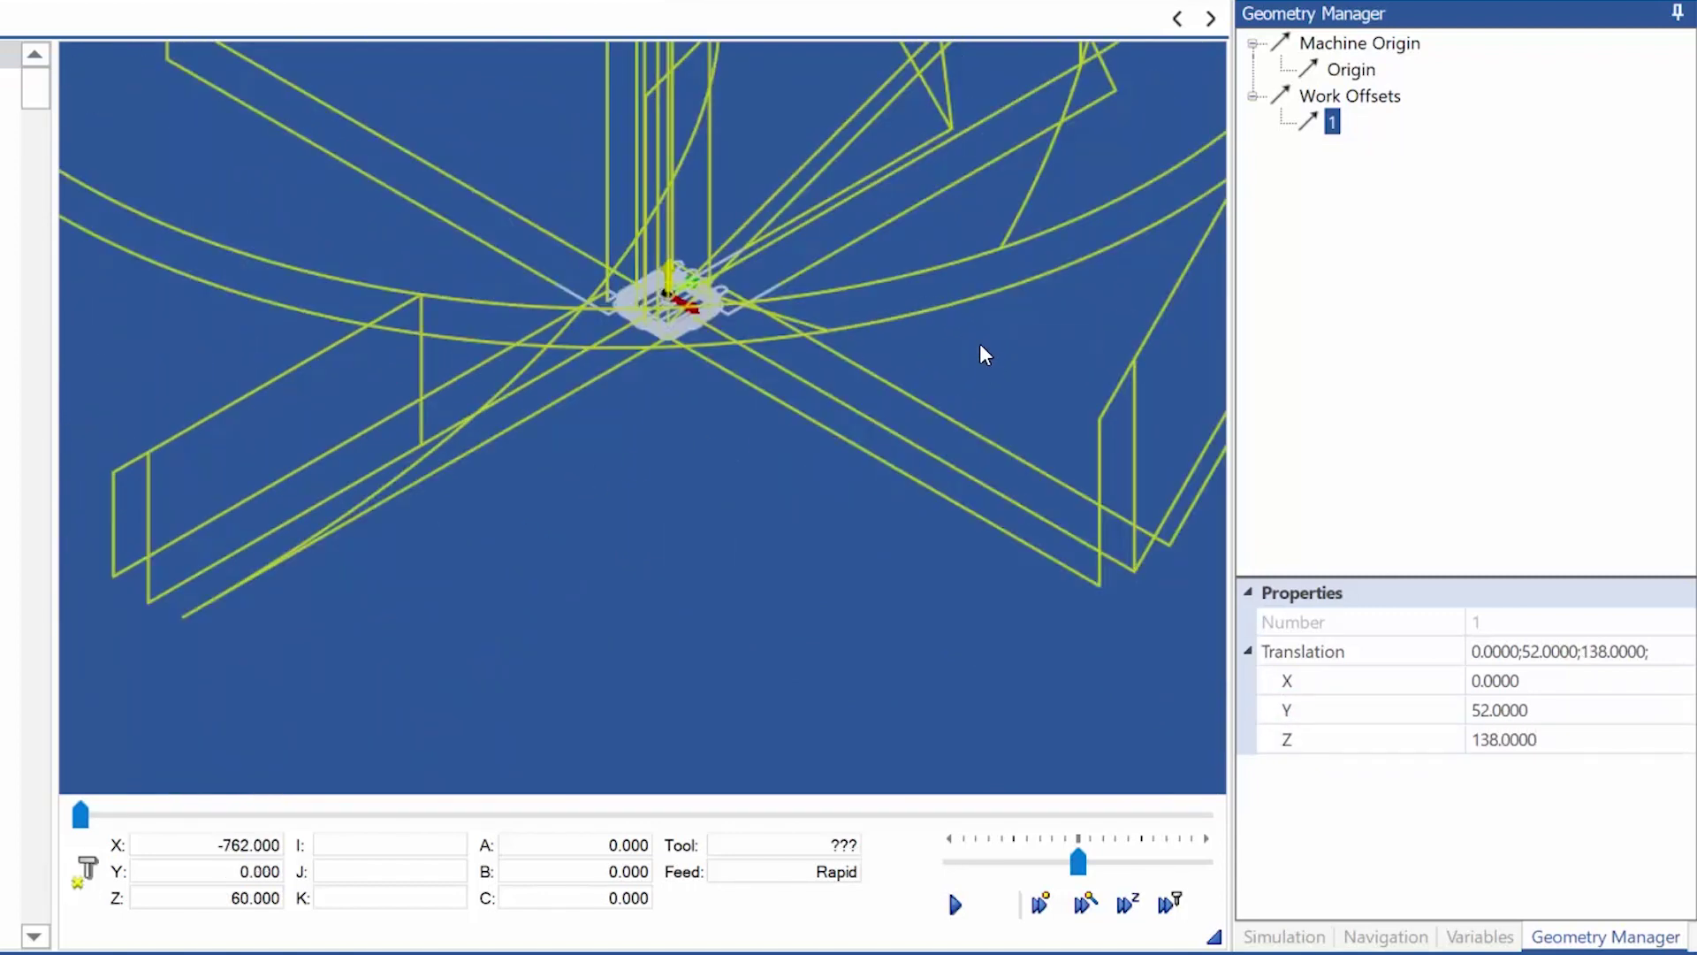
click(1362, 255)
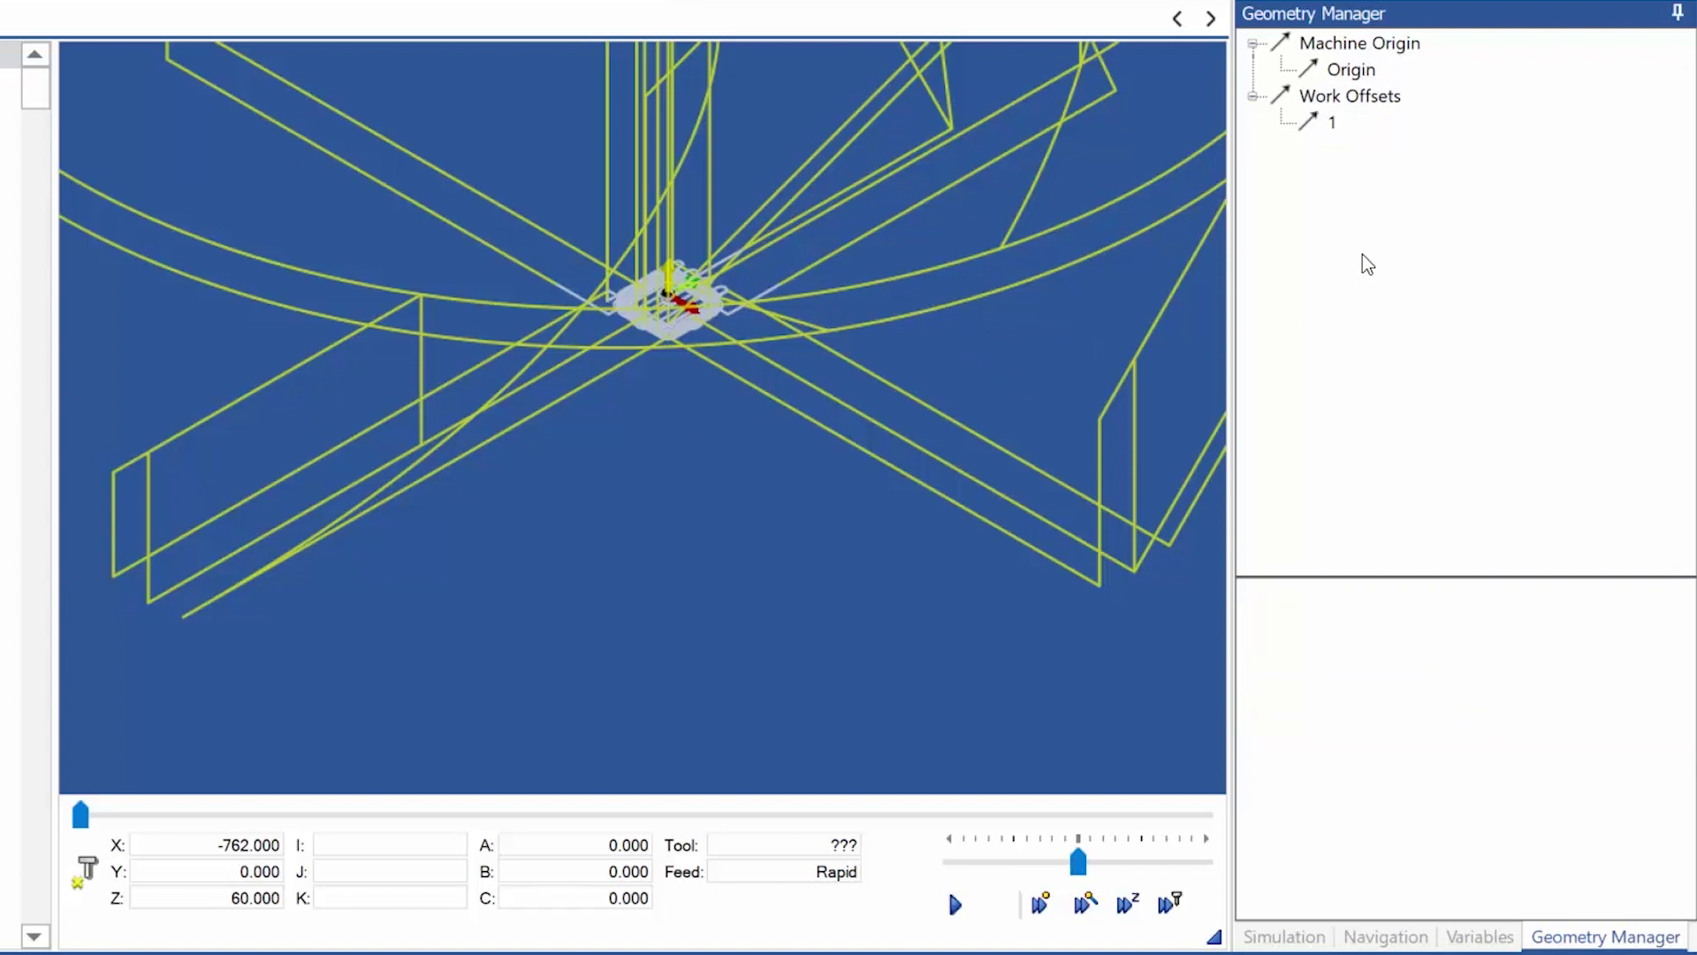
Add fixture.stl from the CIMCO TUTORIALS folder to the setup as a fixture
right_click(1311, 192)
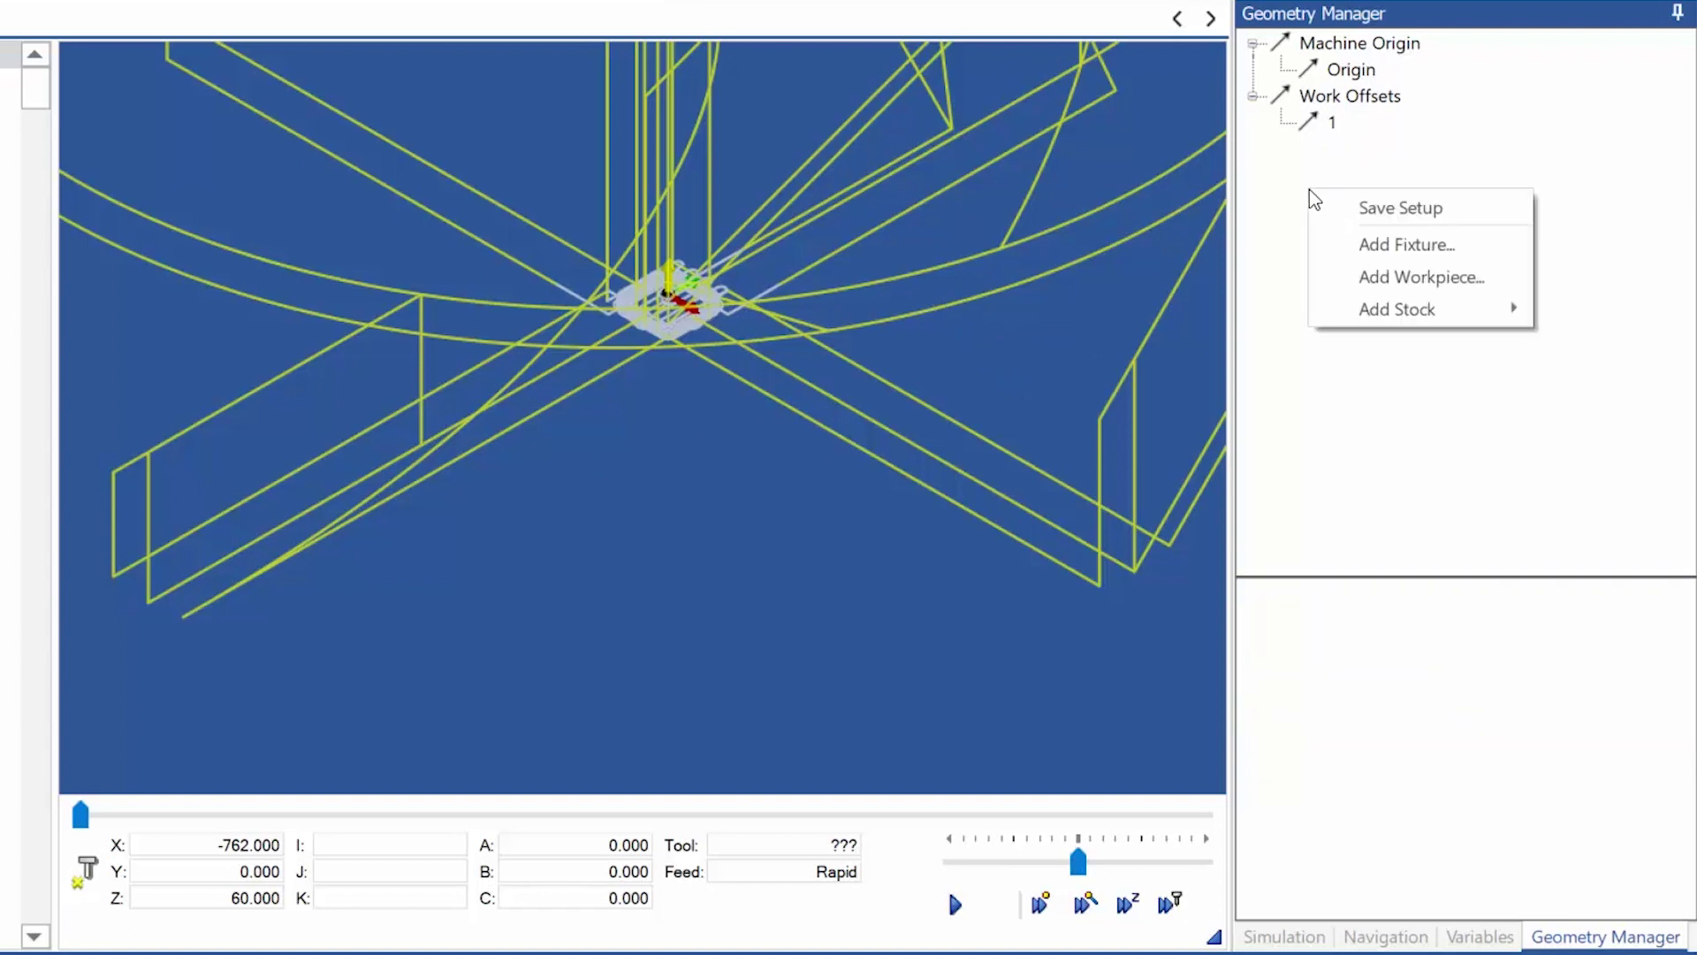
click(1451, 247)
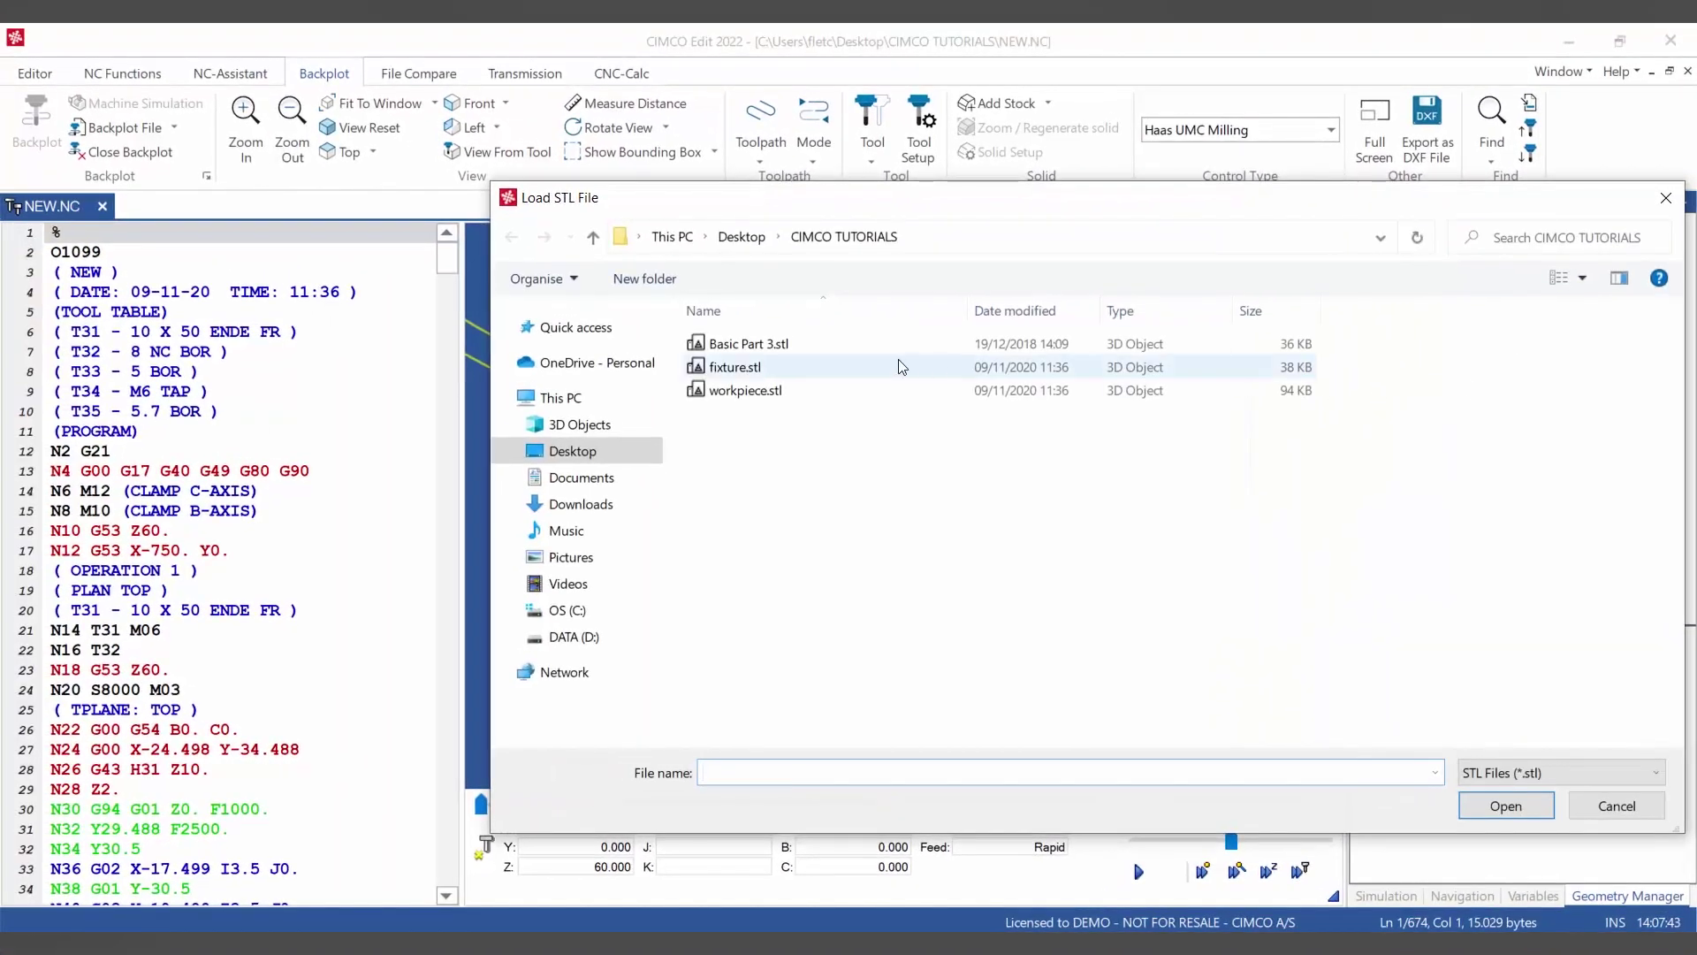
click(835, 367)
click(1514, 803)
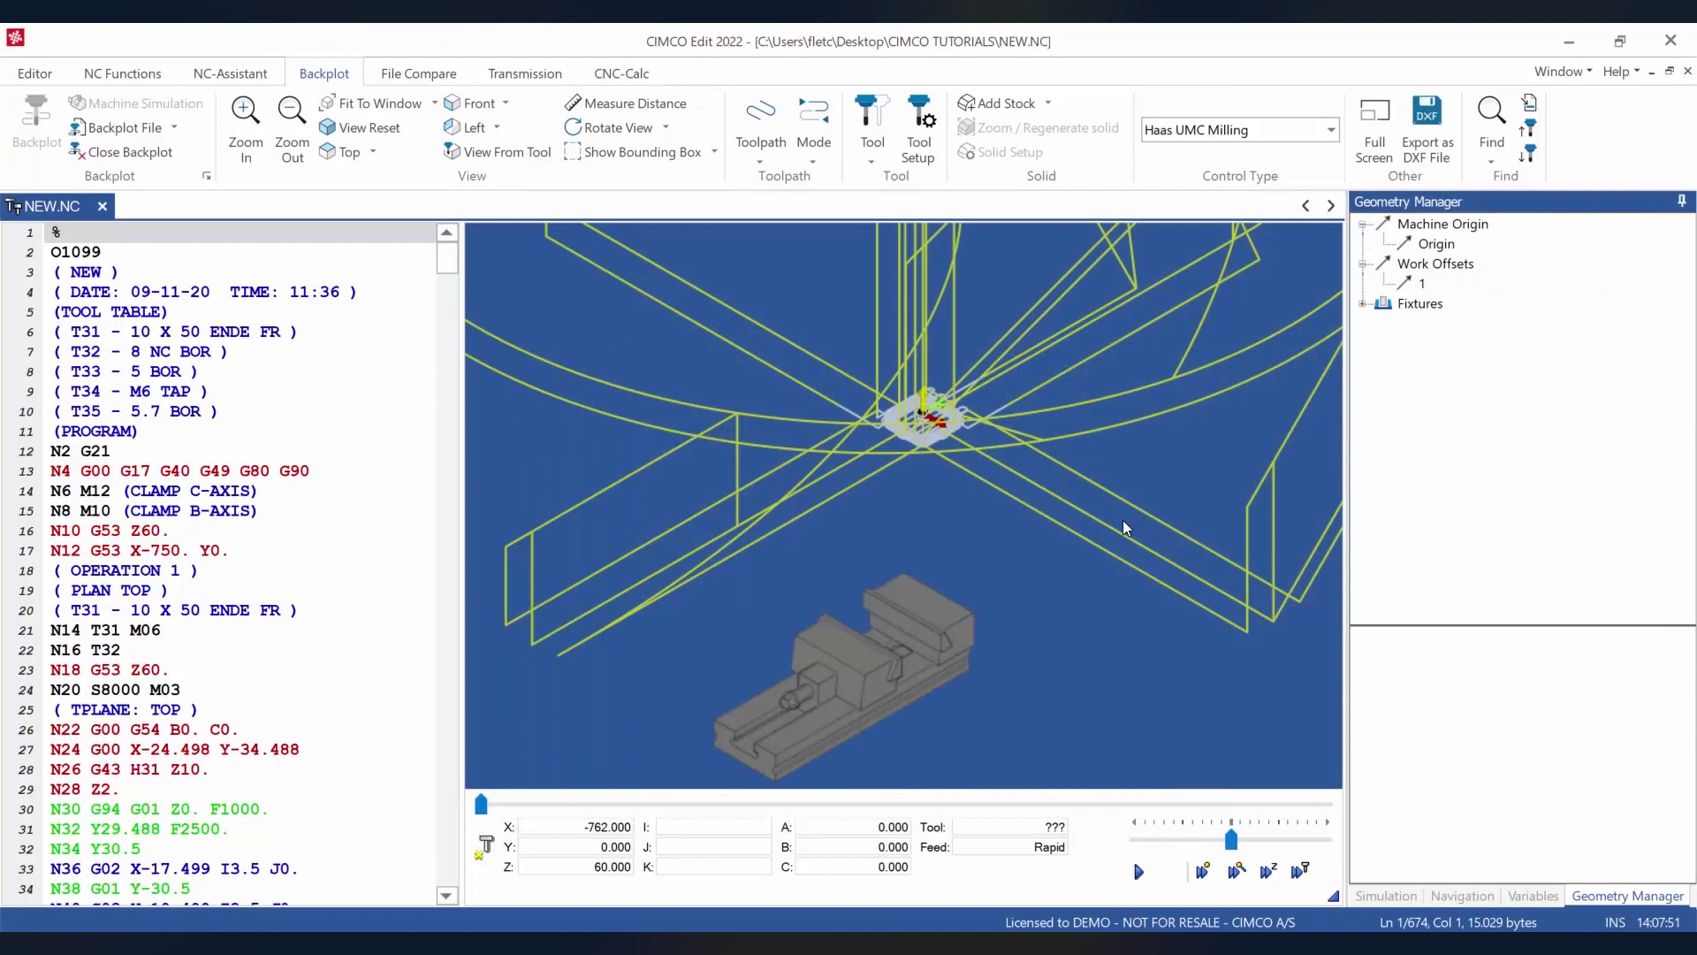
mouse_move(1124, 528)
mouse_down()
mouse_move(1046, 481)
mouse_move(1170, 477)
mouse_move(1133, 497)
mouse_up()
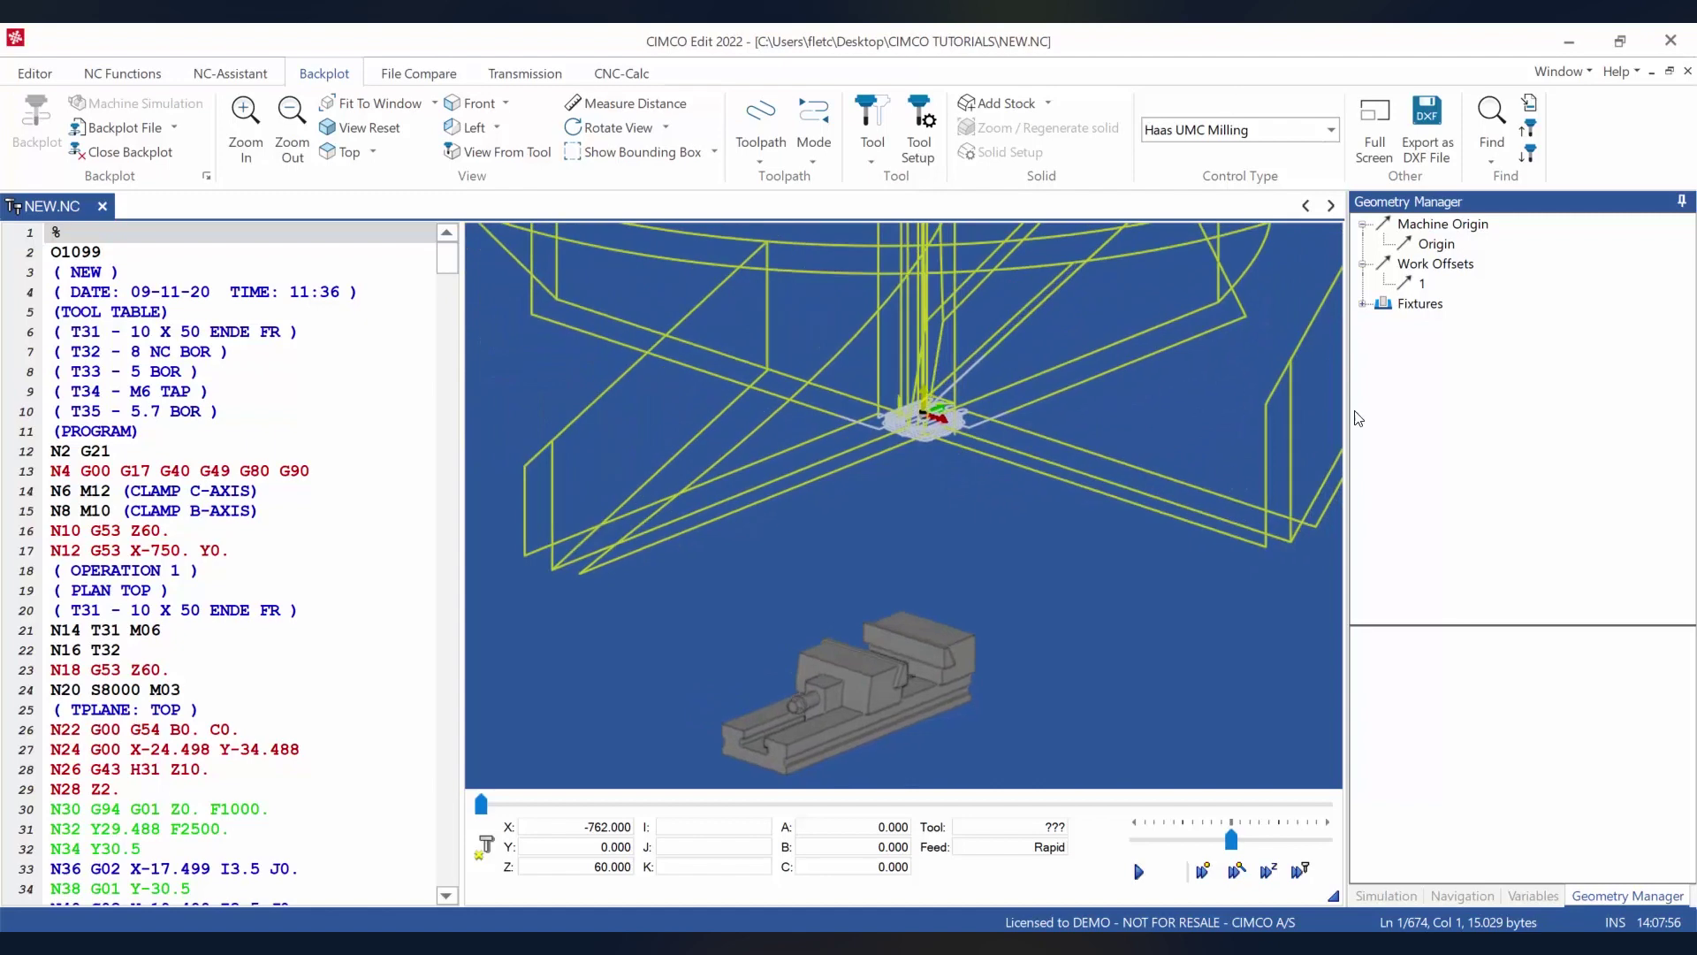
Add a box stock defined by dimensions, with the solid quality set close to High Quality (Slow)
right_click(1425, 343)
mouse_move(1561, 430)
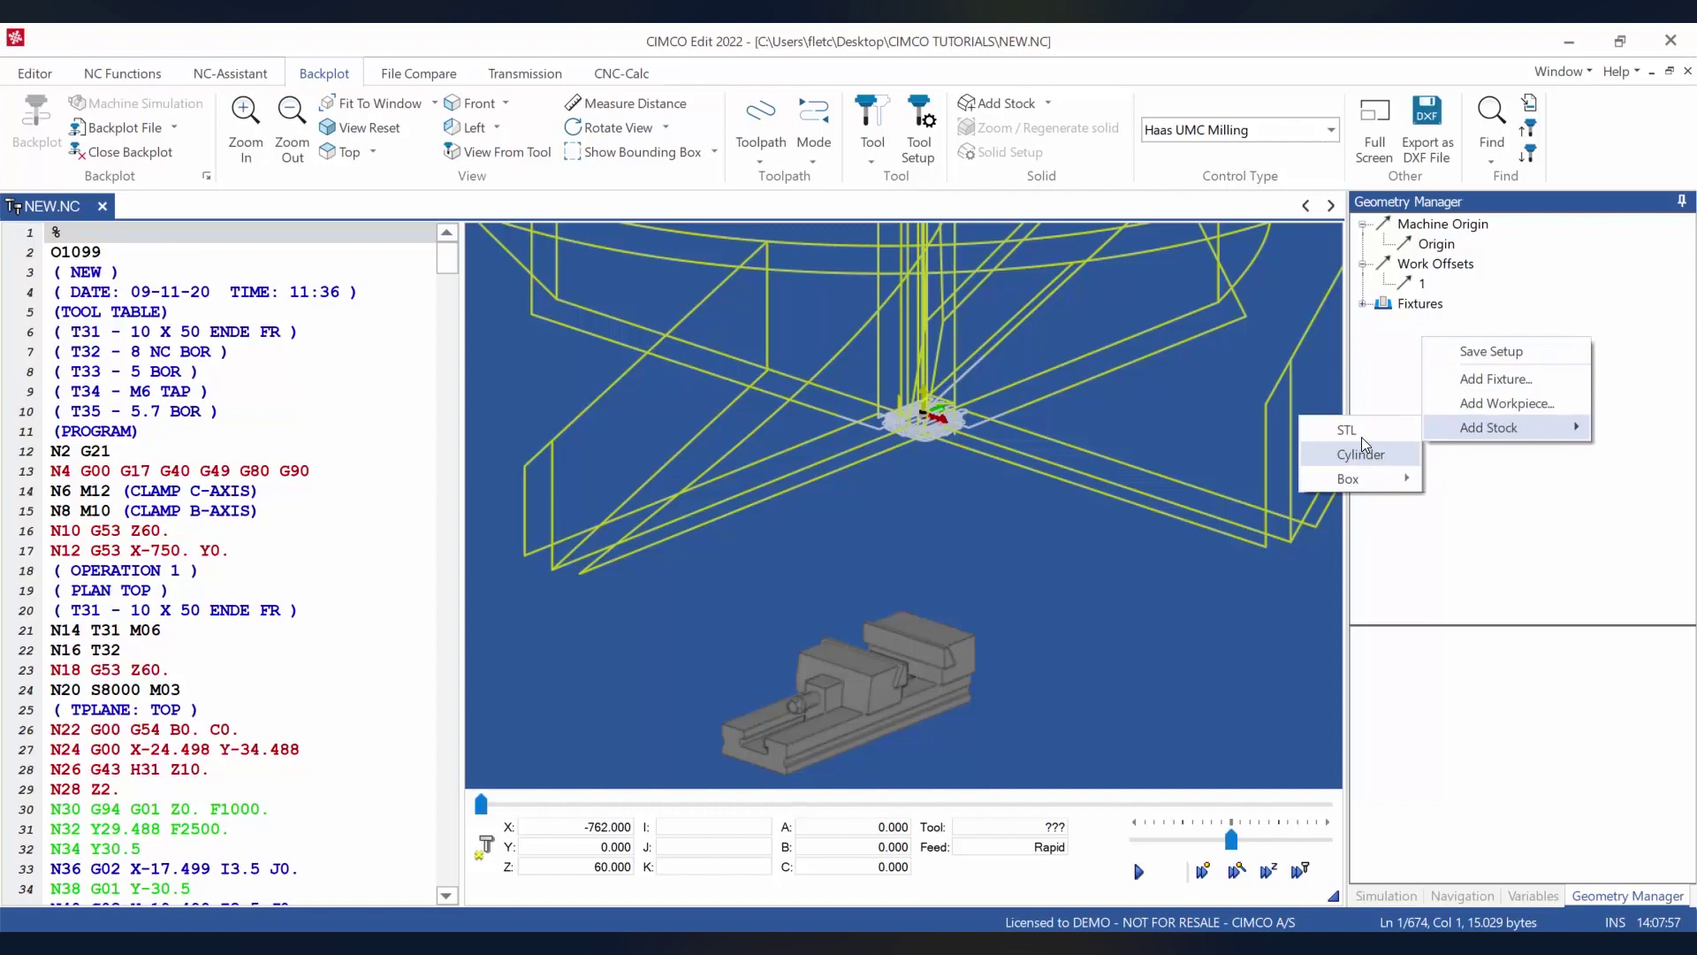
mouse_move(1379, 486)
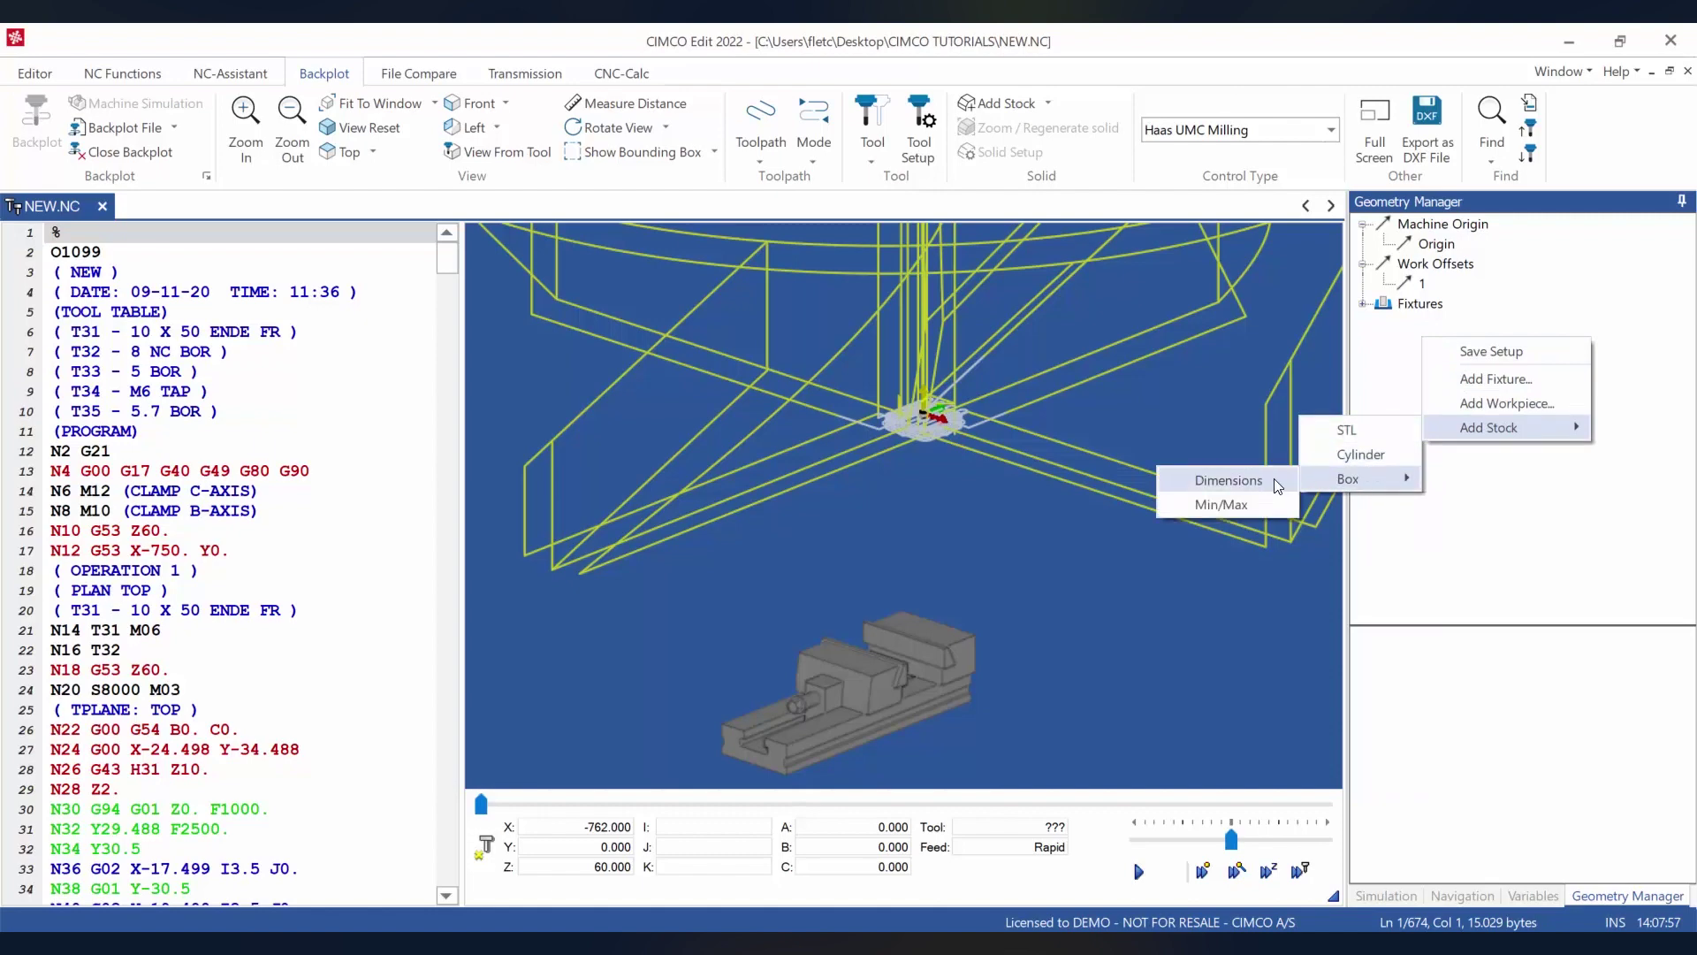
click(1228, 480)
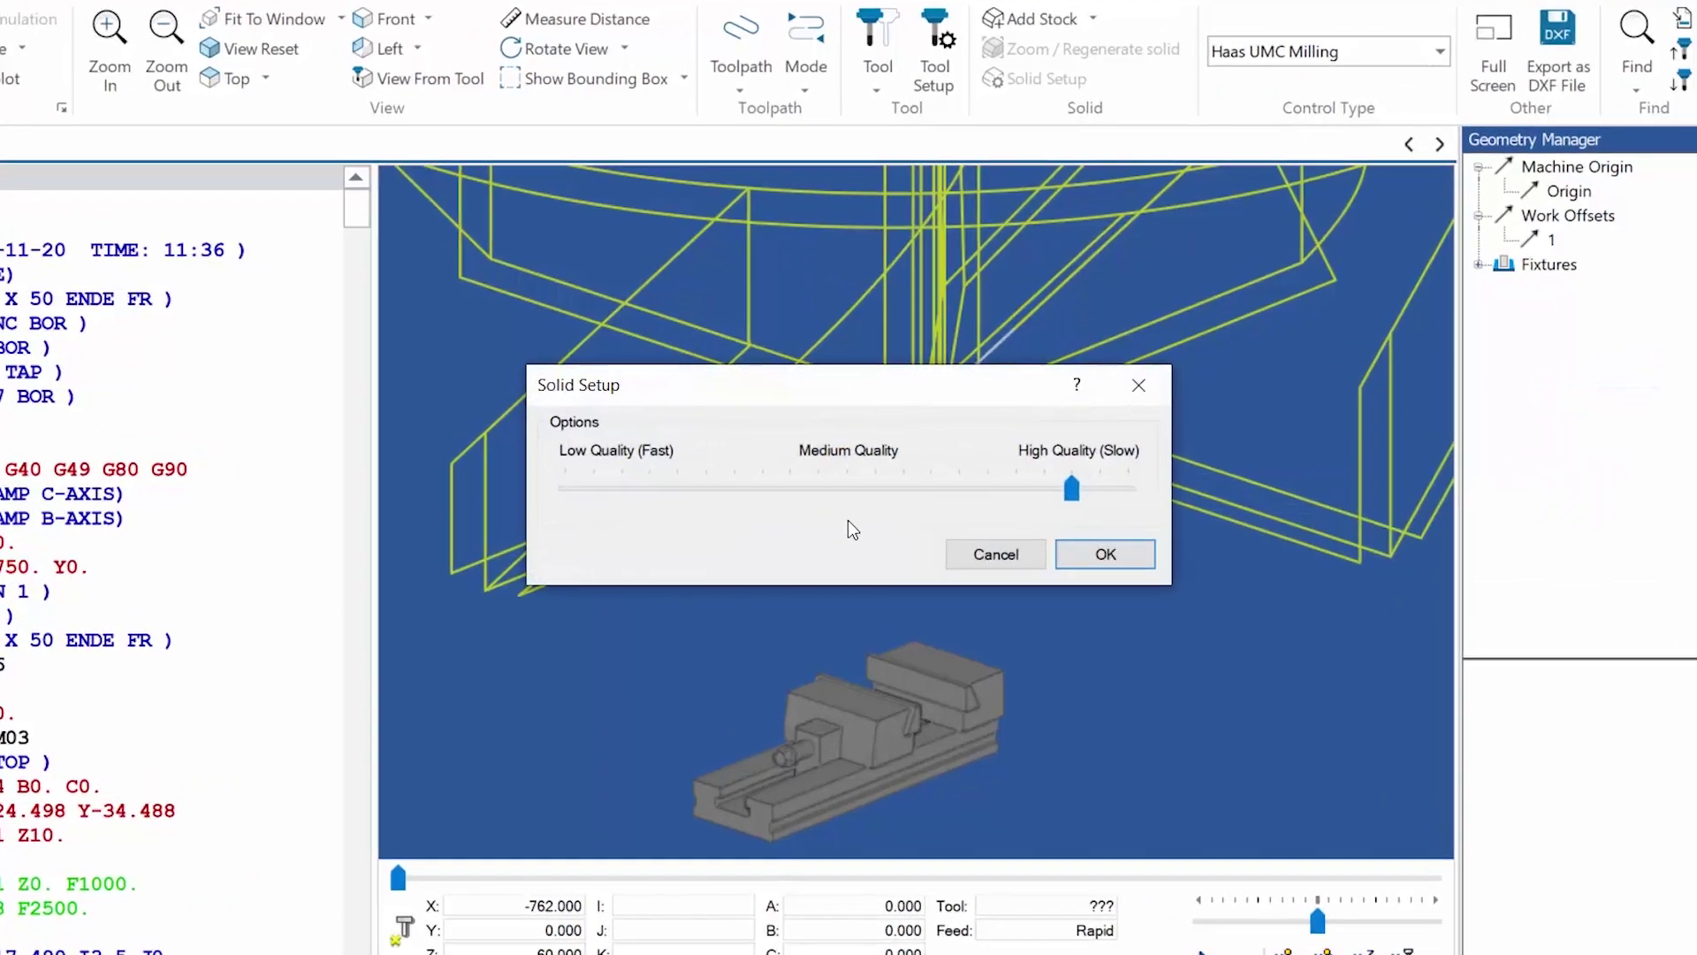
mouse_move(1077, 487)
mouse_down()
mouse_move(597, 496)
mouse_move(1100, 485)
mouse_up()
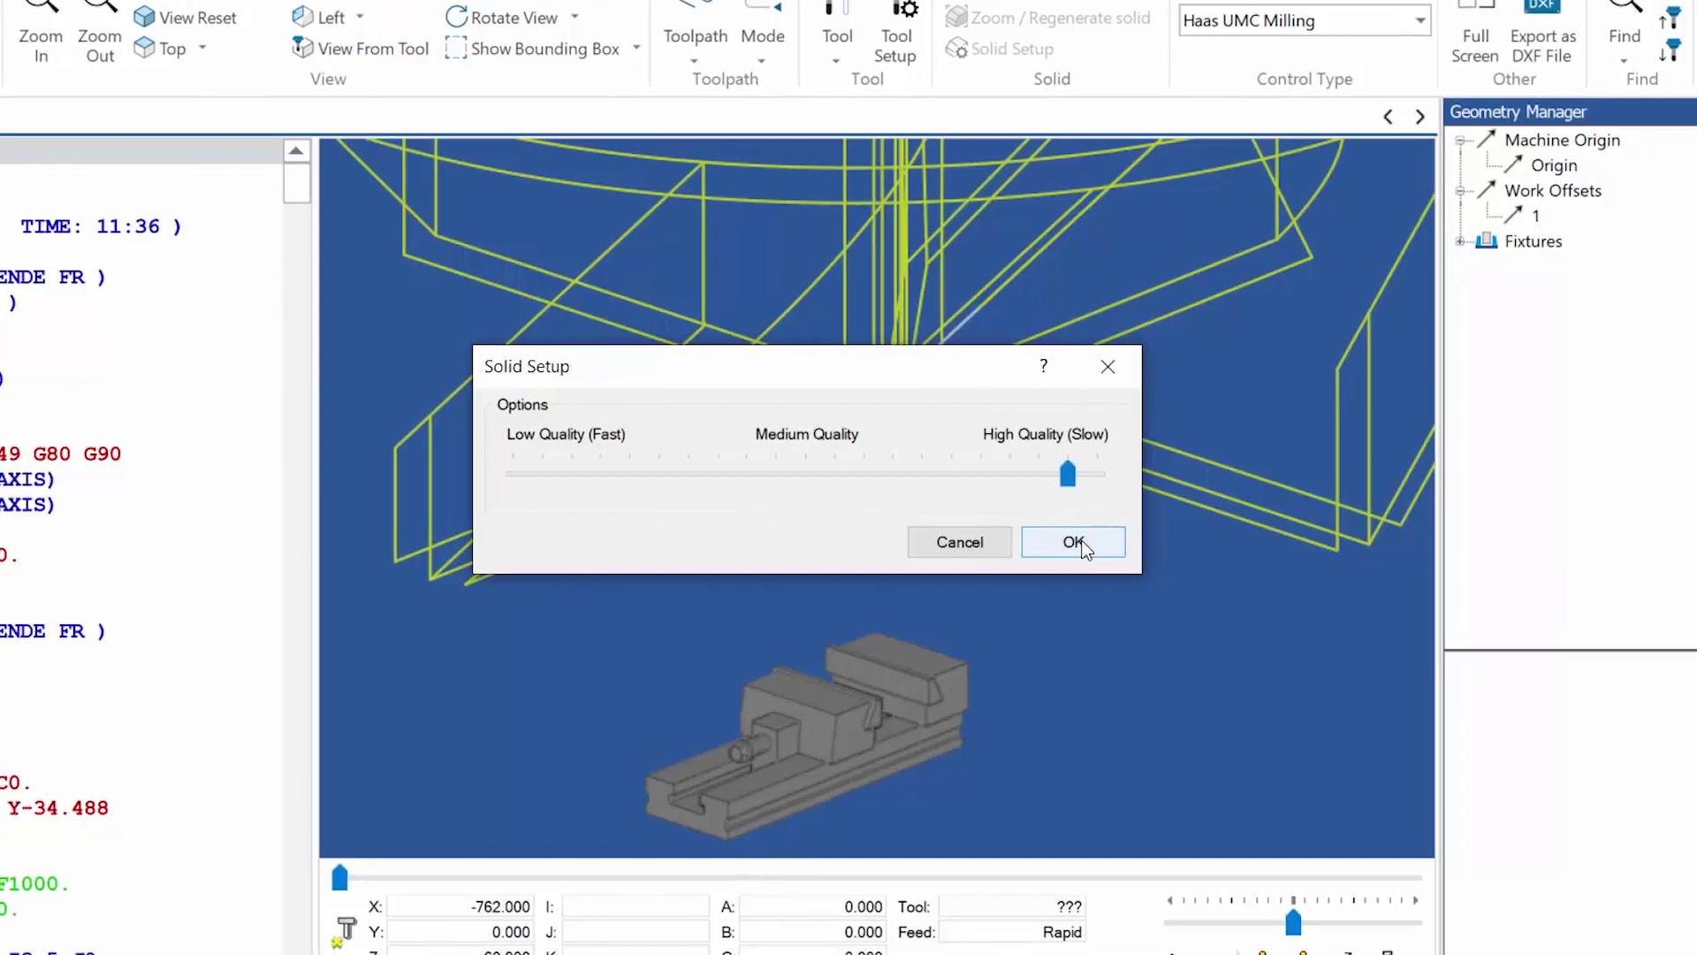
click(1112, 556)
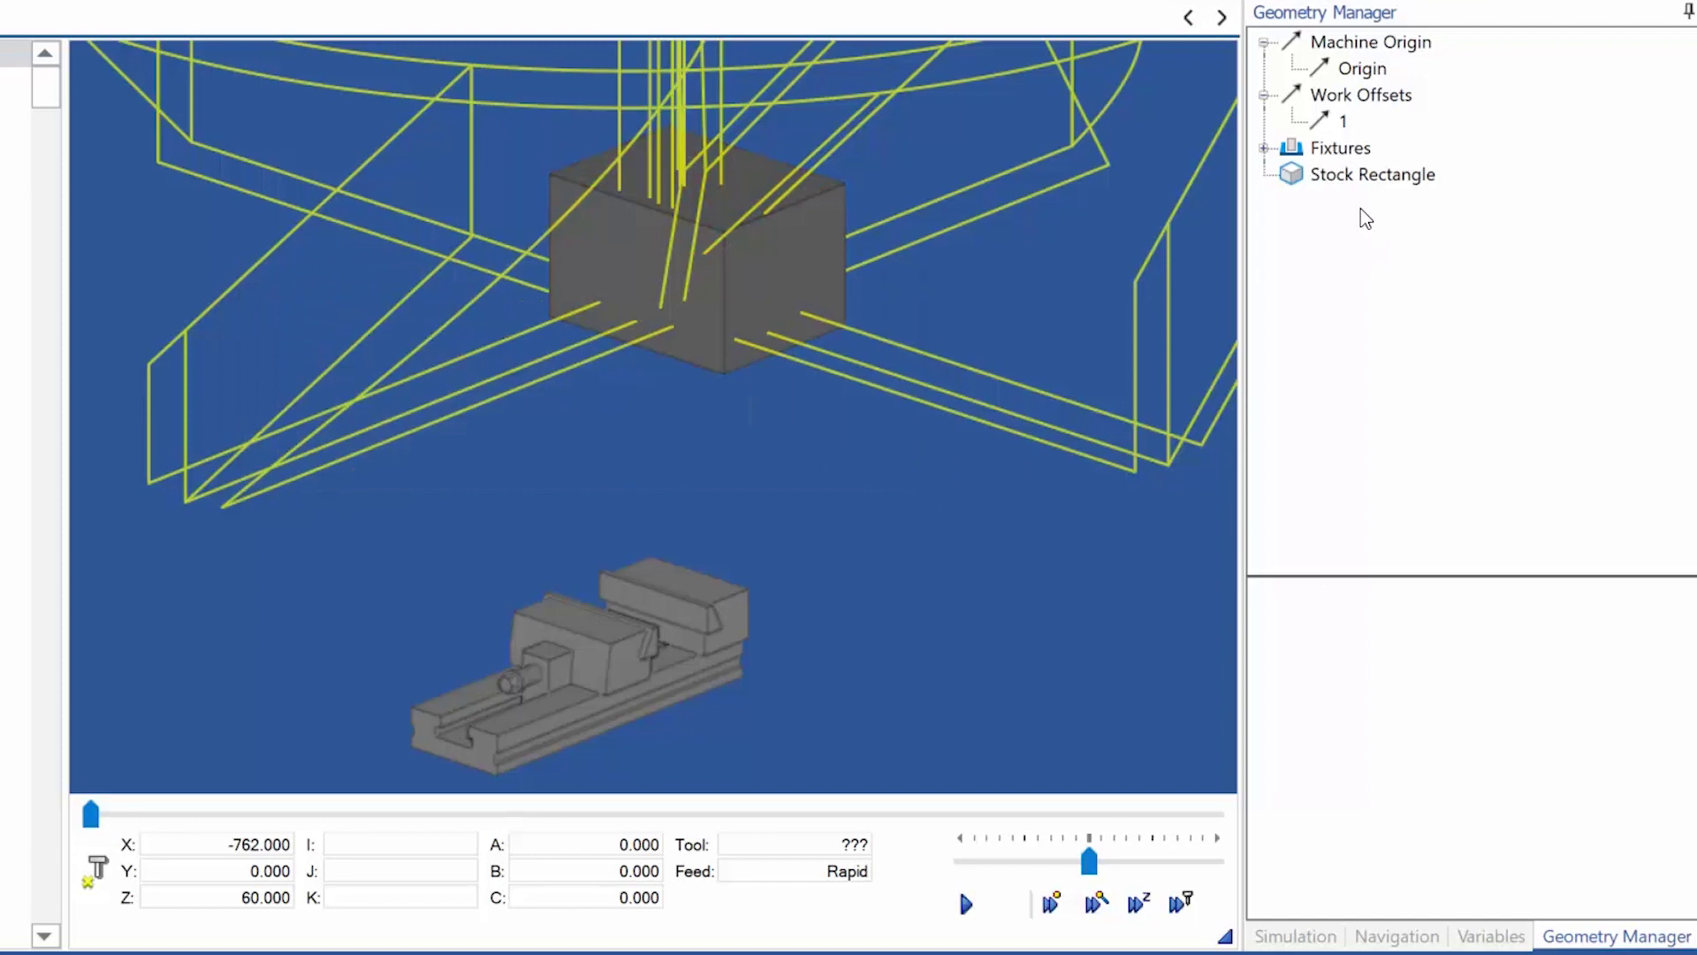
Copy work offset 1's position onto the stock rectangle and regenerate the solid
click(1352, 176)
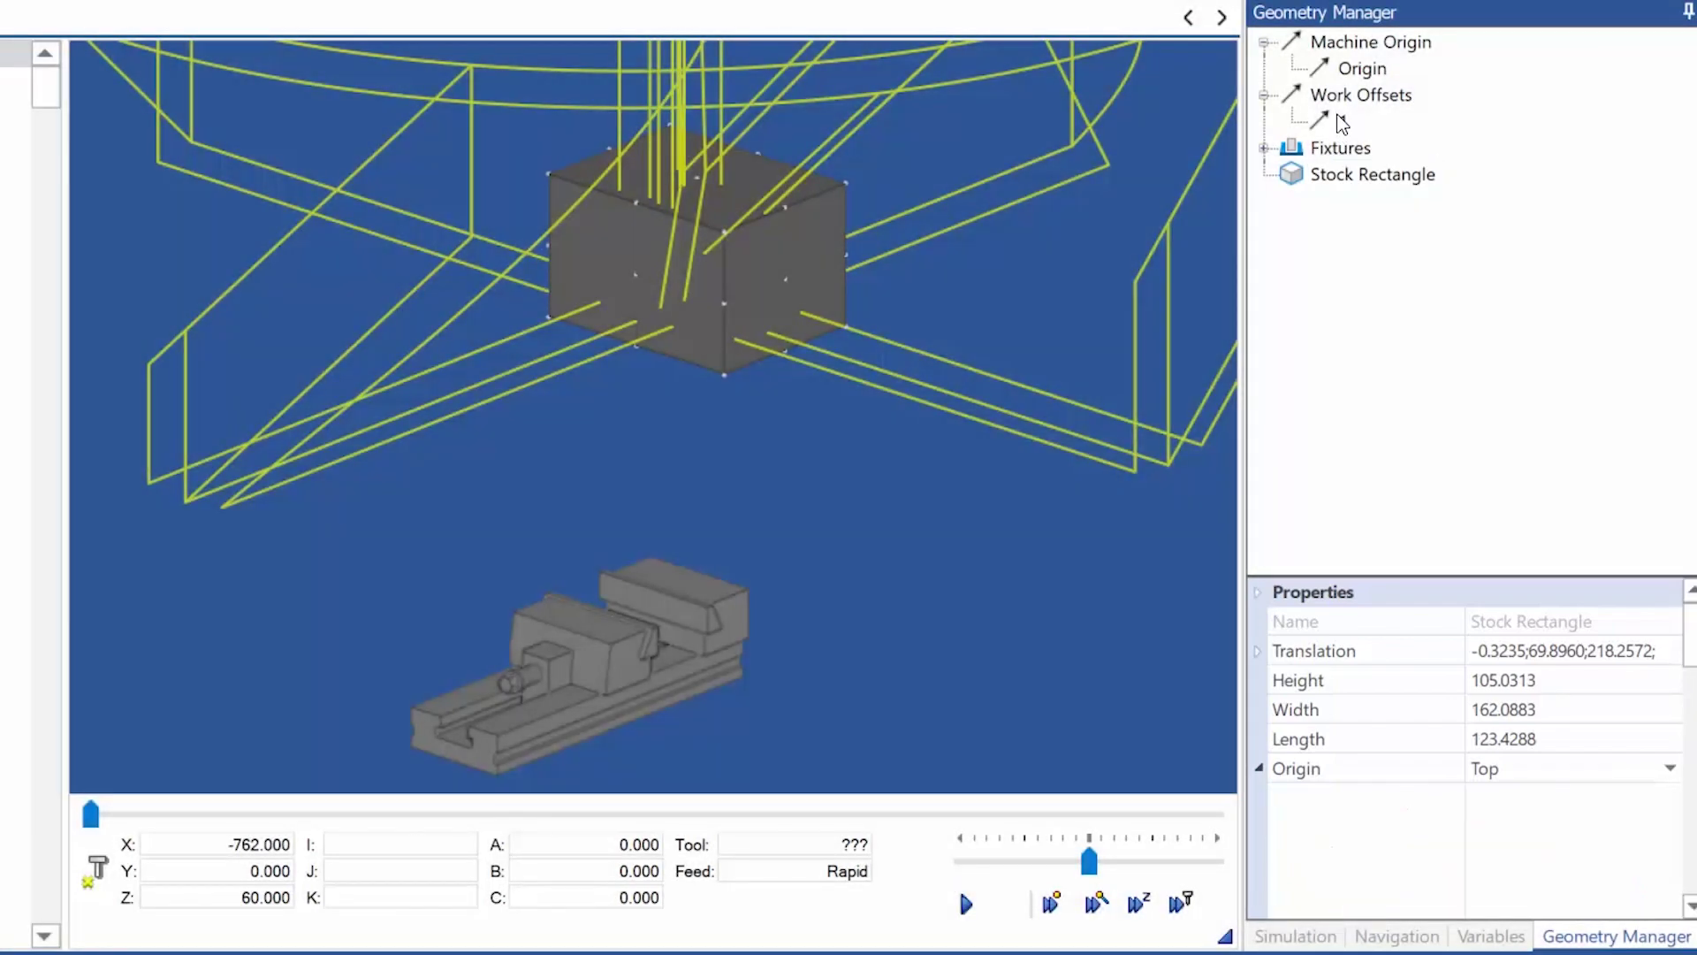
click(1341, 122)
right_click(1346, 124)
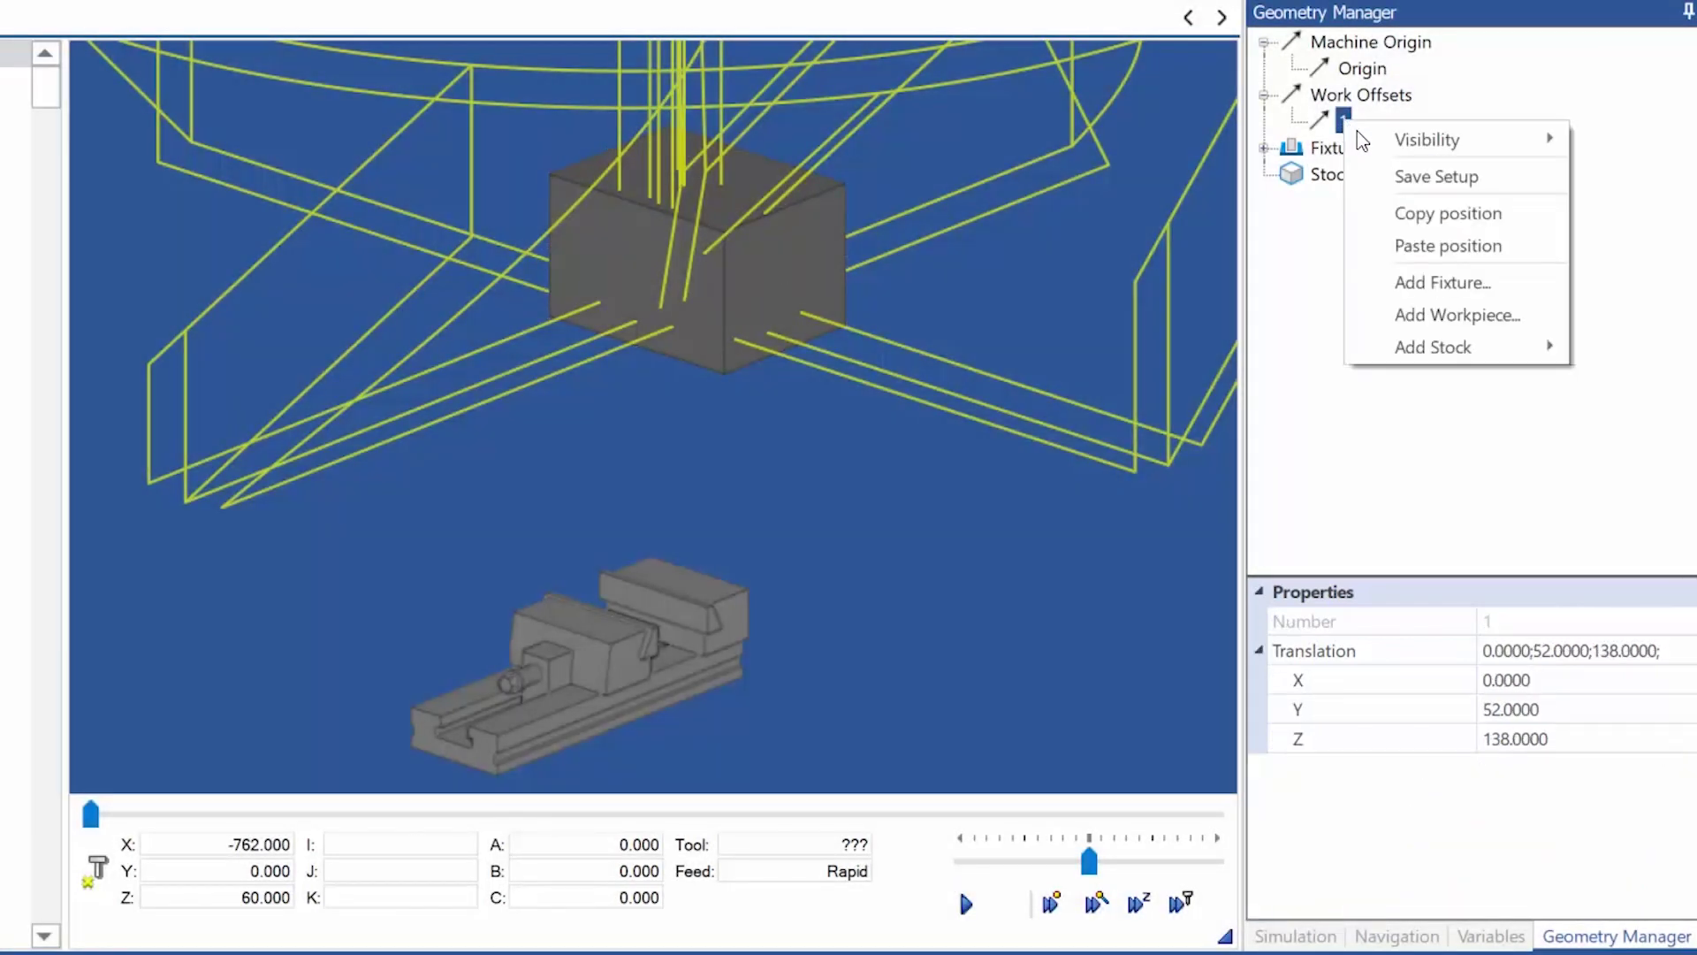
click(1467, 213)
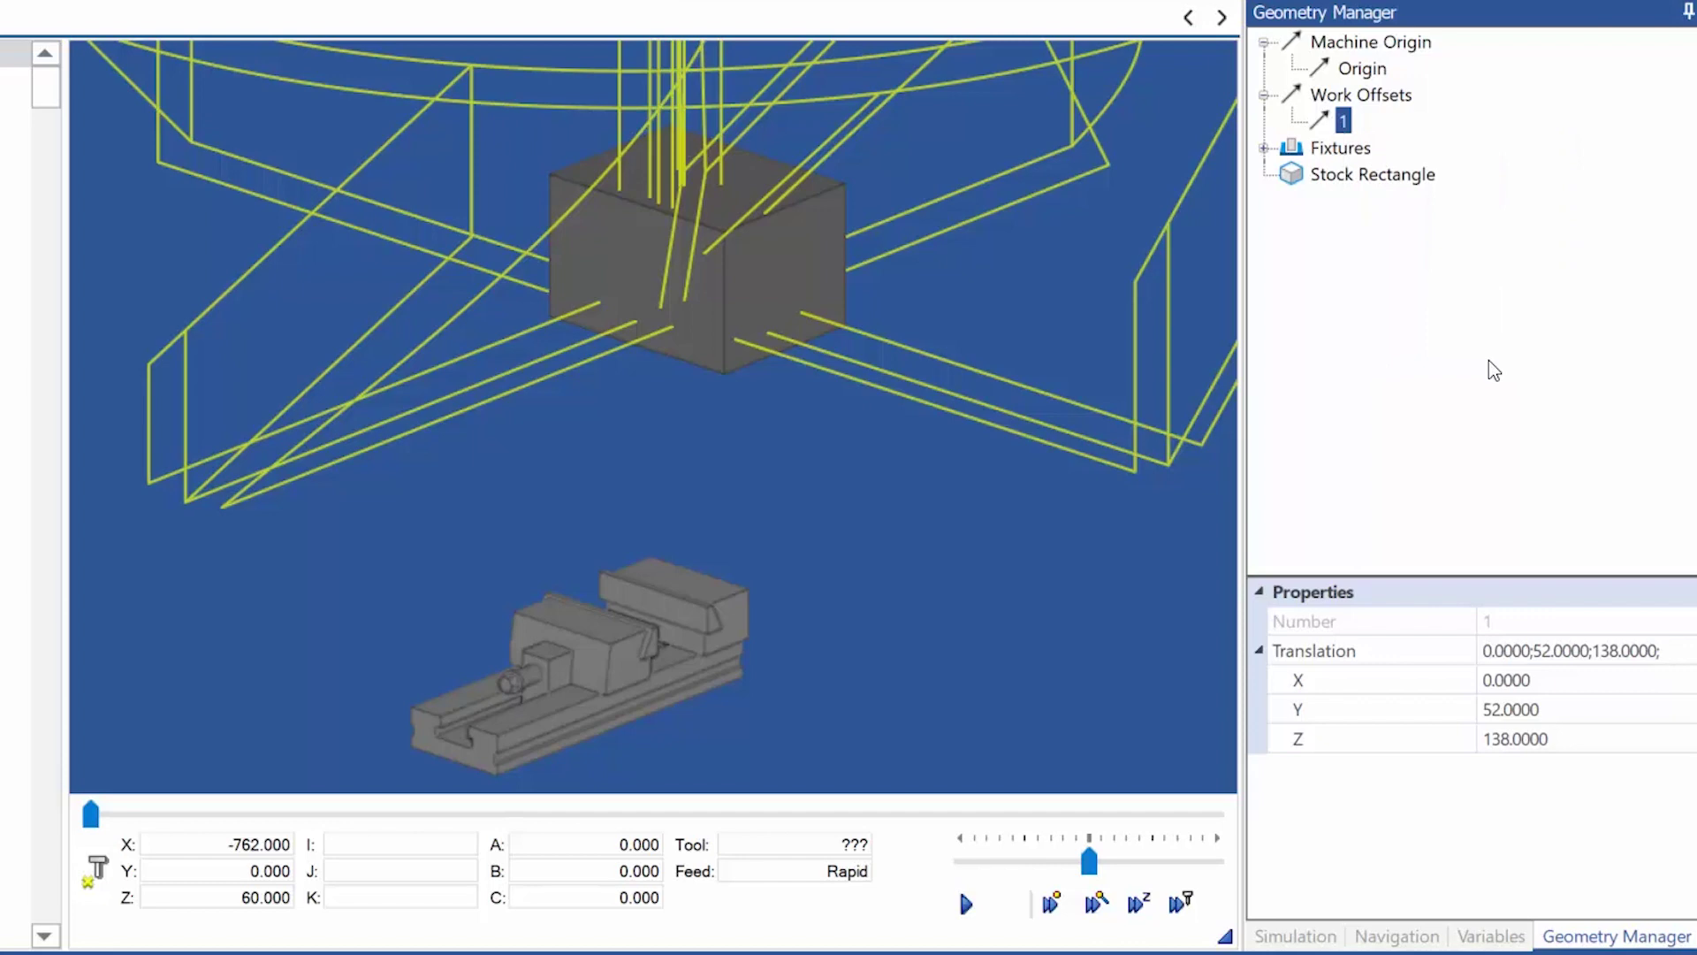
click(1373, 177)
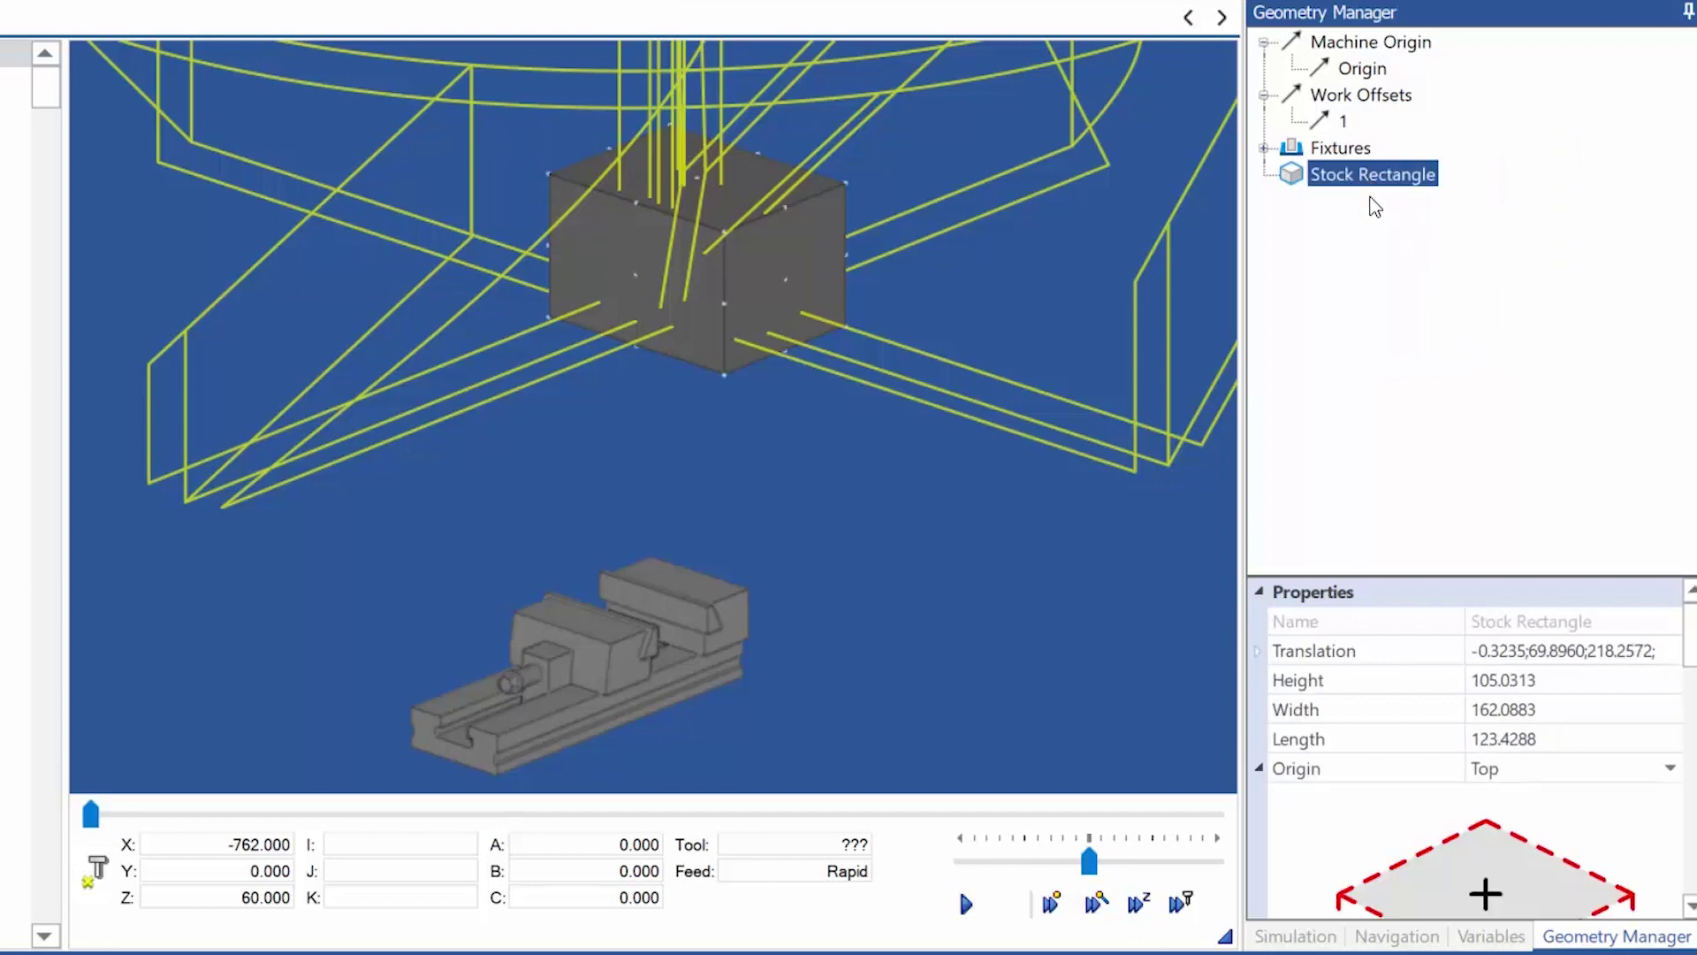
right_click(1366, 177)
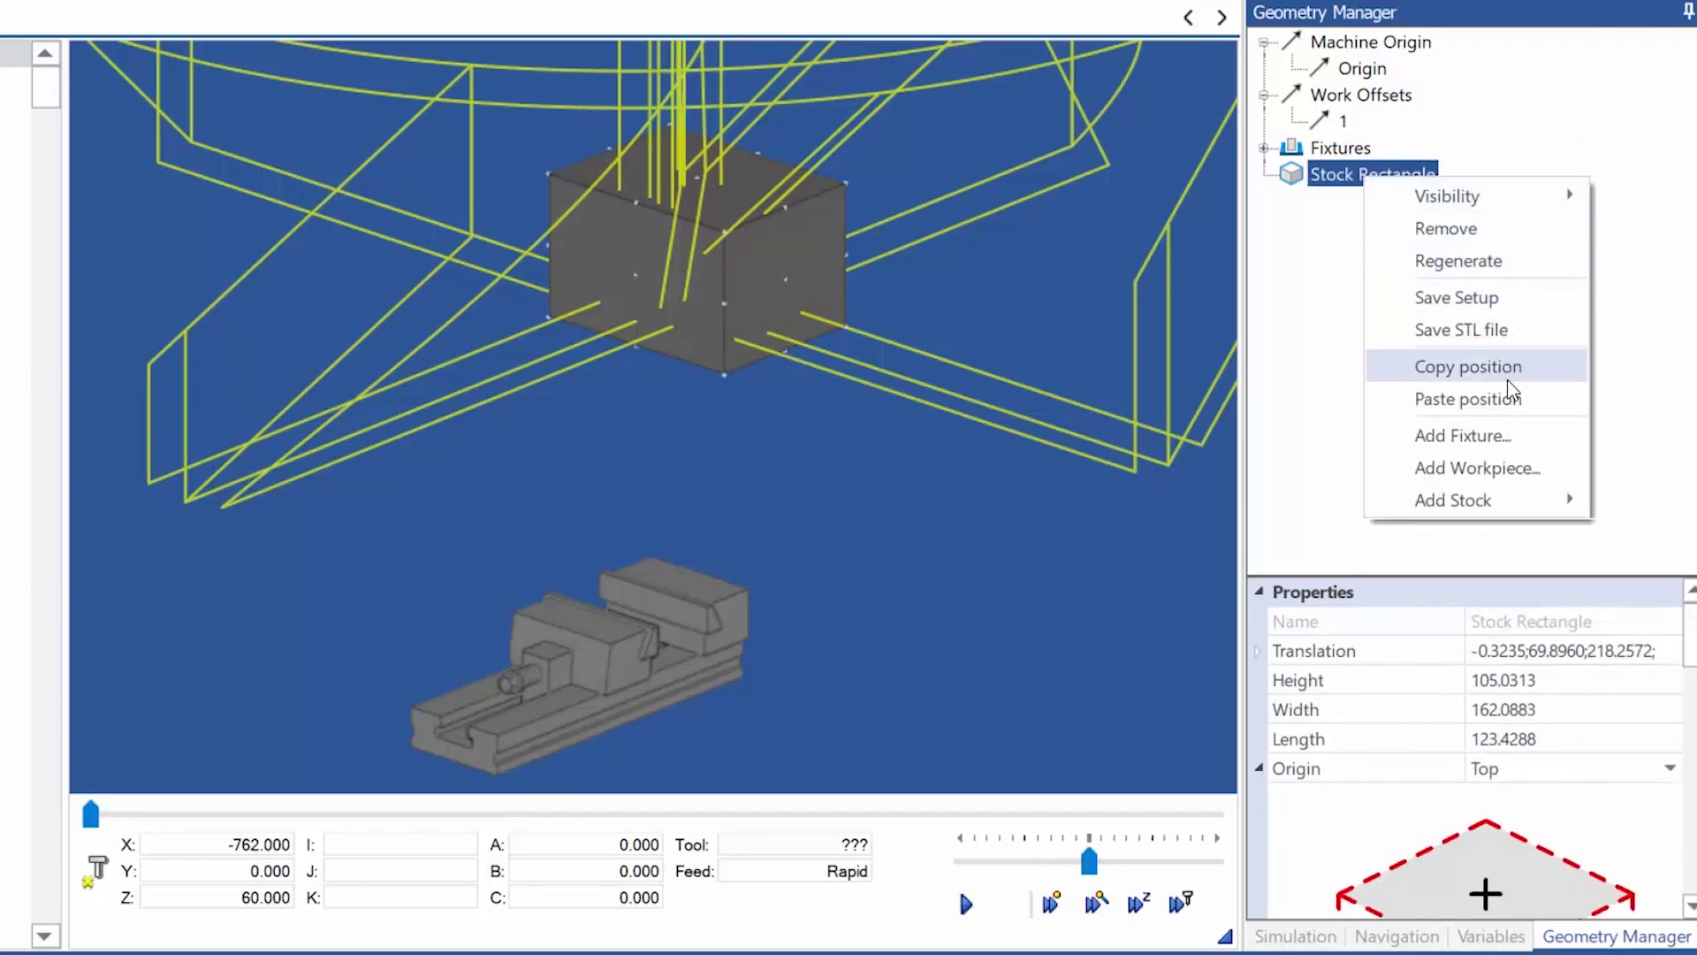
click(1503, 399)
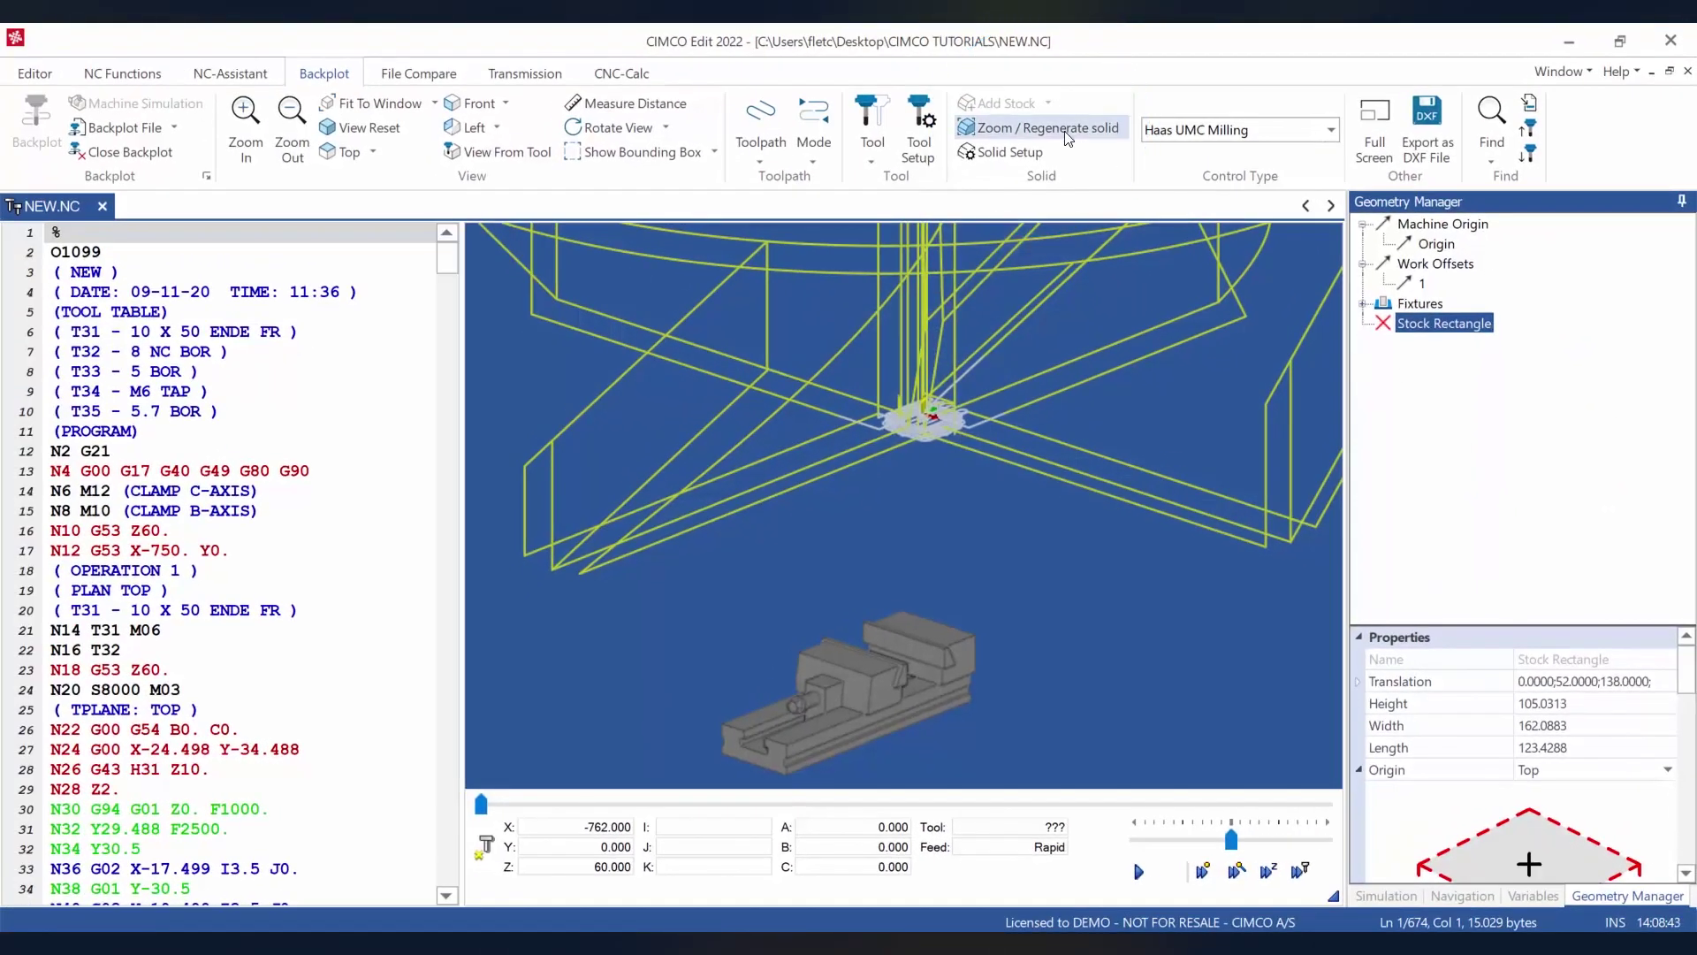
click(1067, 134)
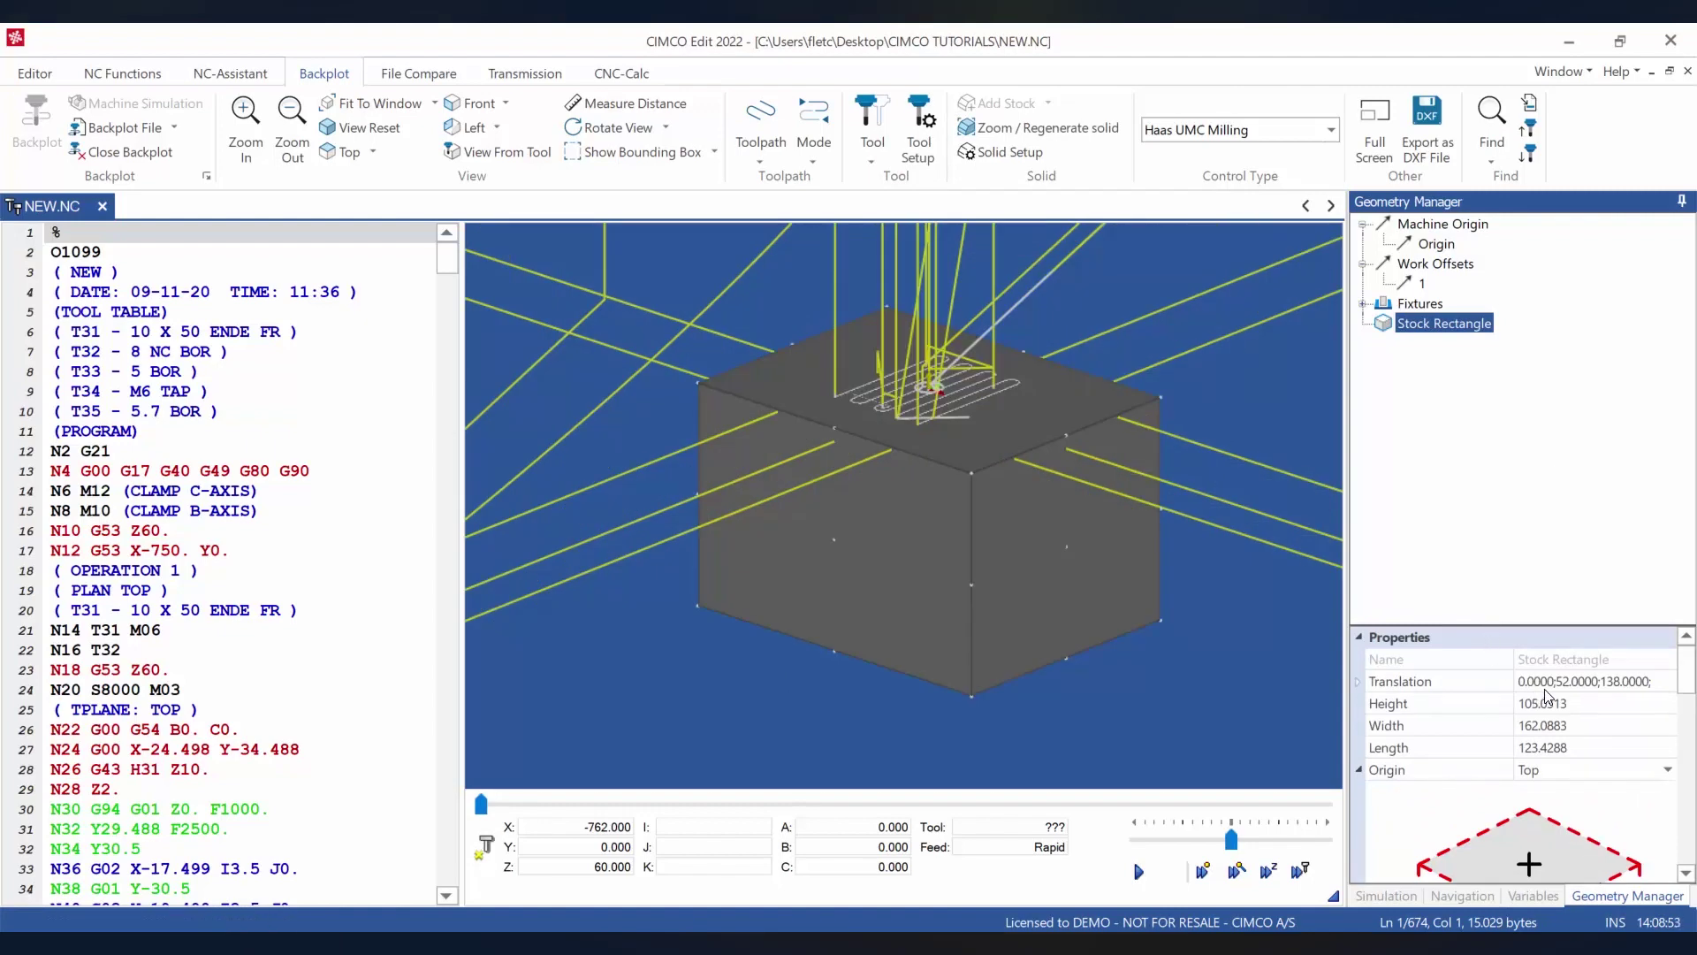
Set the stock rectangle's Z translation to 140
click(1360, 681)
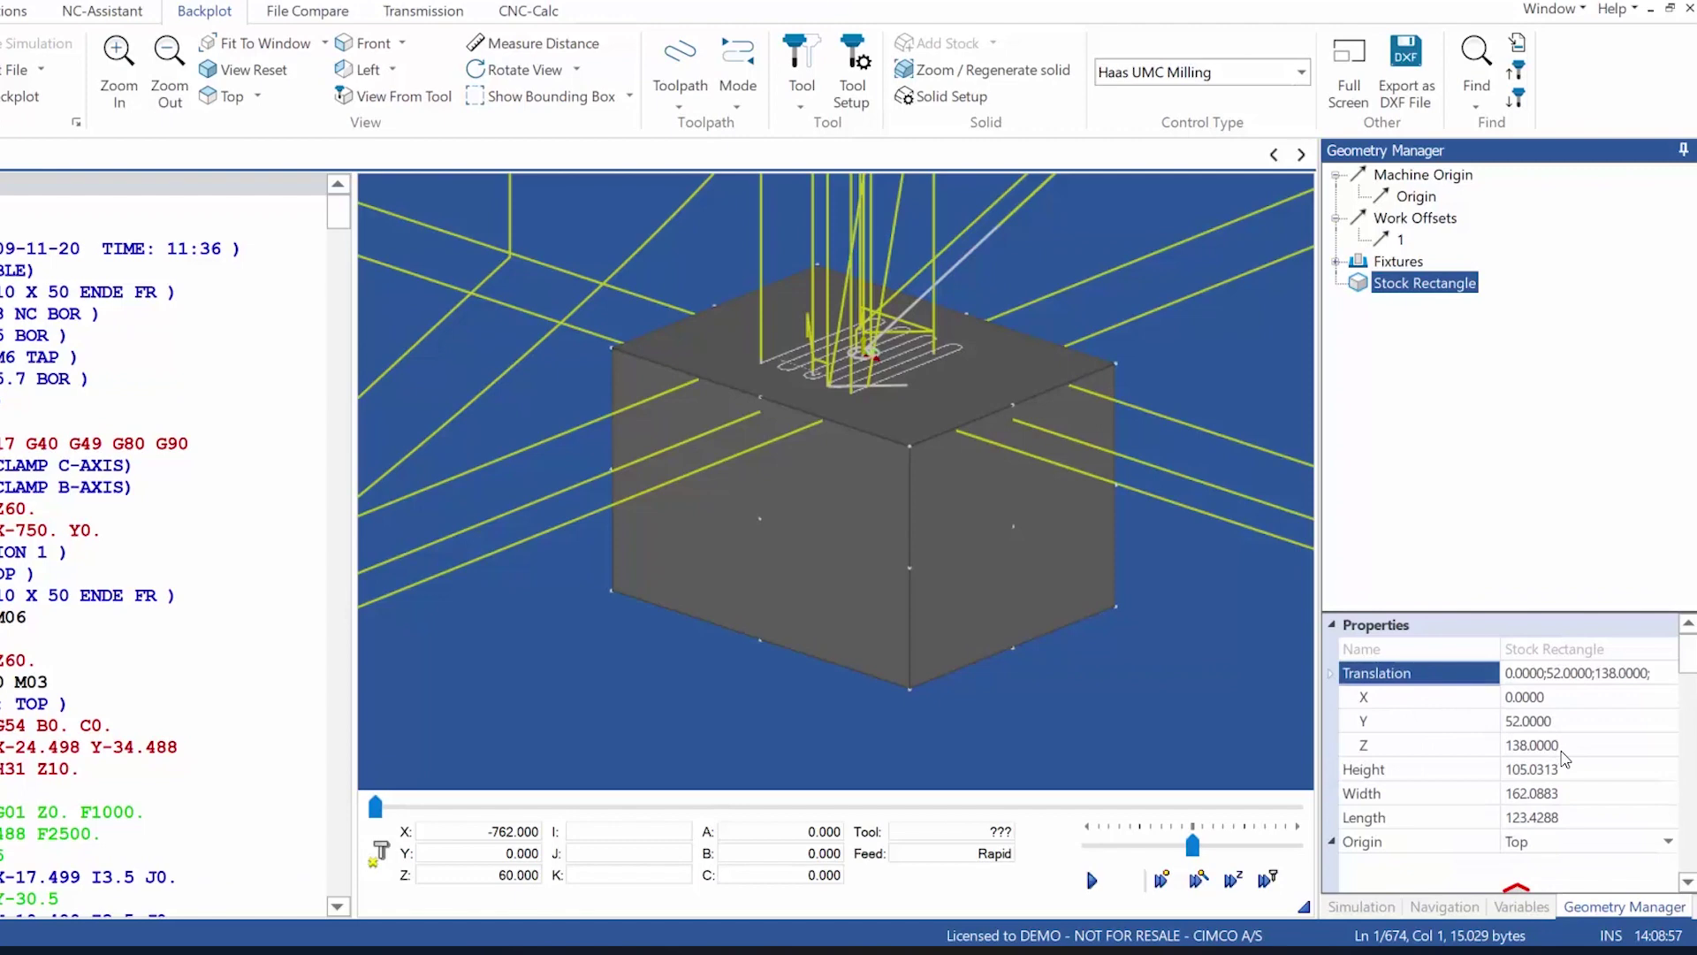
click(1582, 747)
drag(1556, 742, 1469, 736)
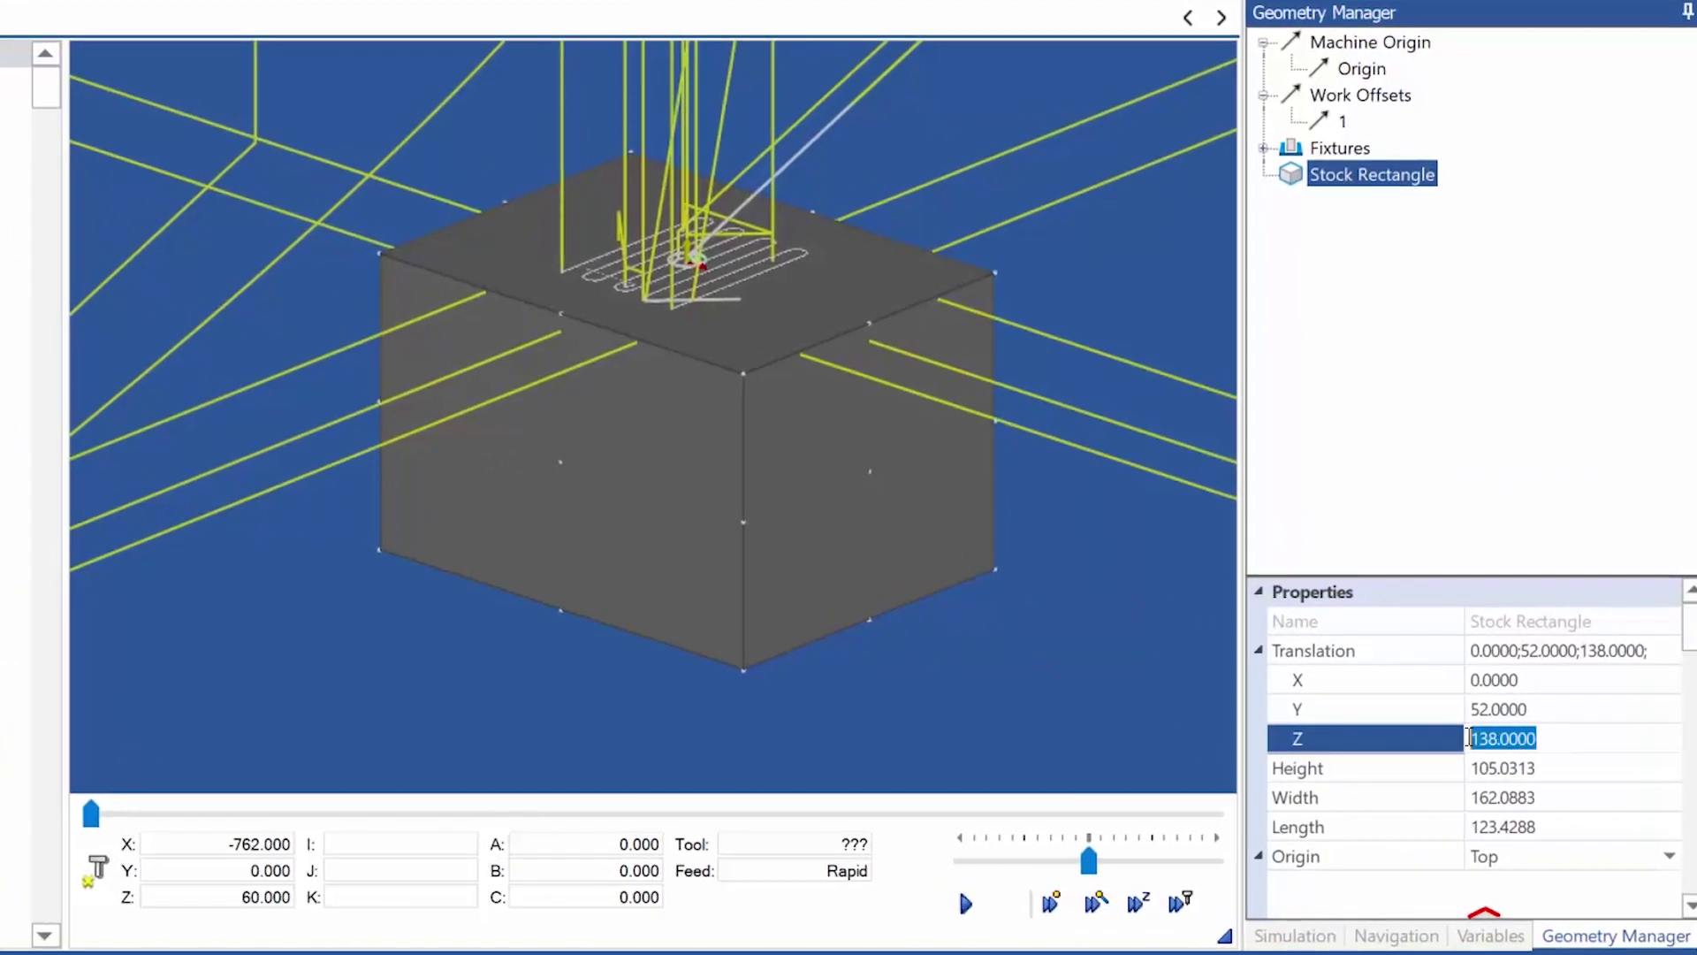
text(14)
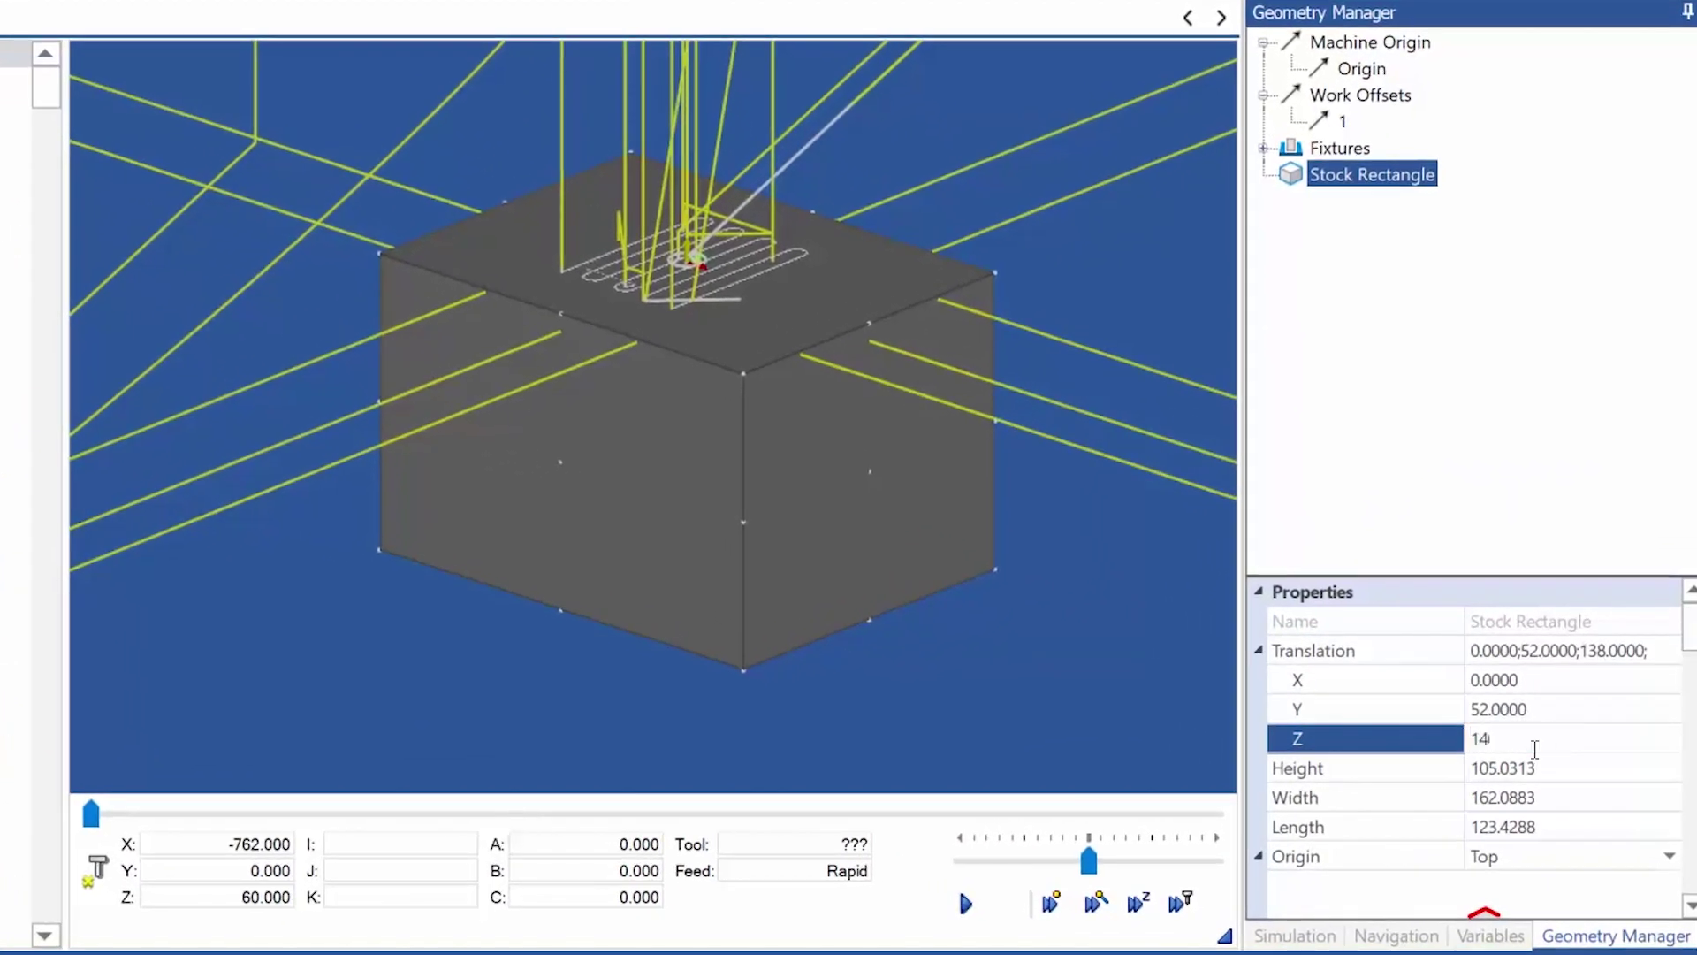
text(0)
key(Return)
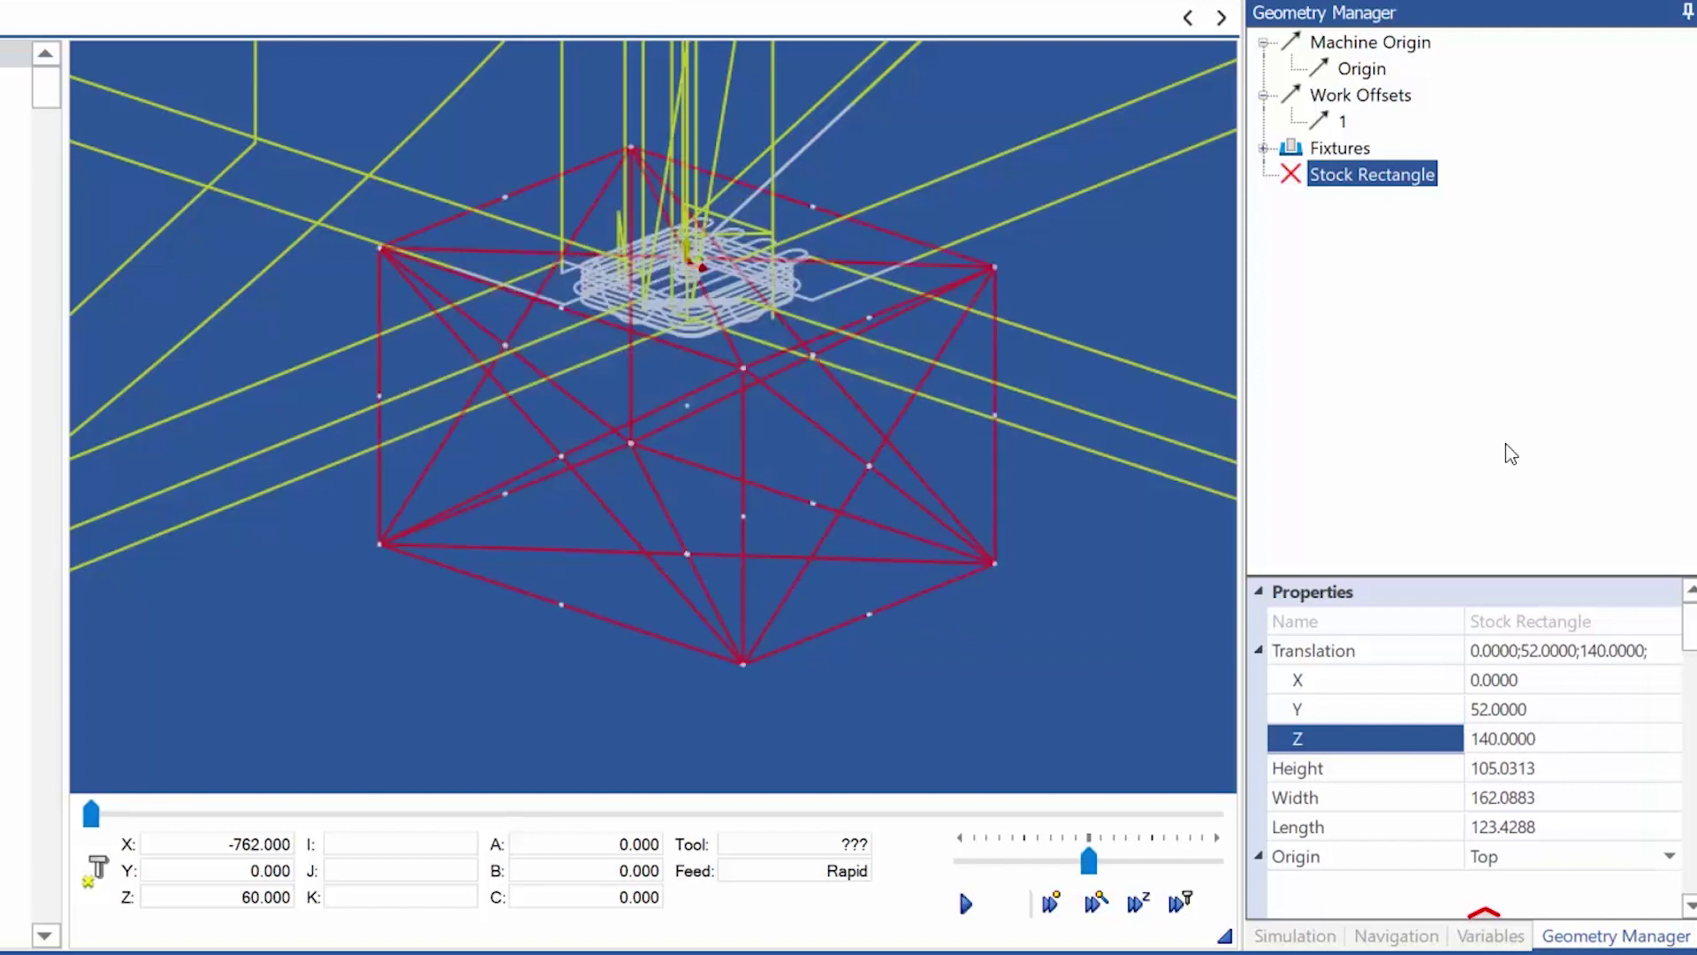
Set the stock rectangle's height to 80, width to 50 and length to 50
click(1542, 769)
drag(1542, 769, 1460, 840)
text(80)
key(Return)
click(1538, 797)
text(50)
key(Return)
text(50)
key(Return)
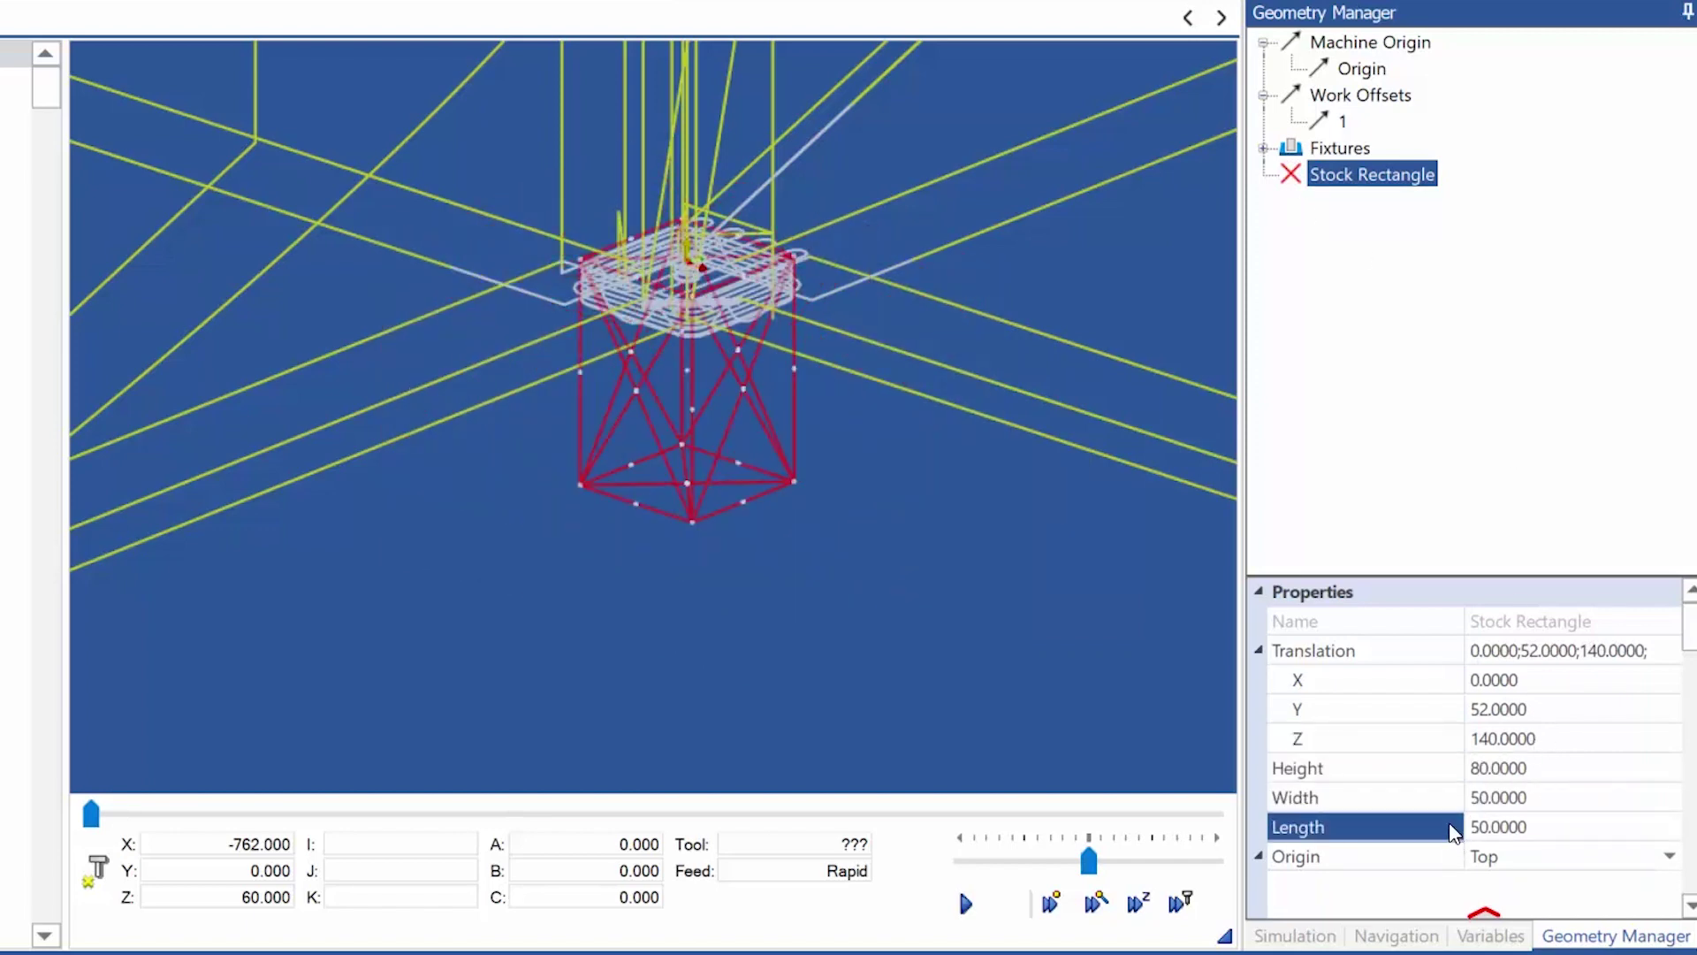
scroll(654, 301, up, 5)
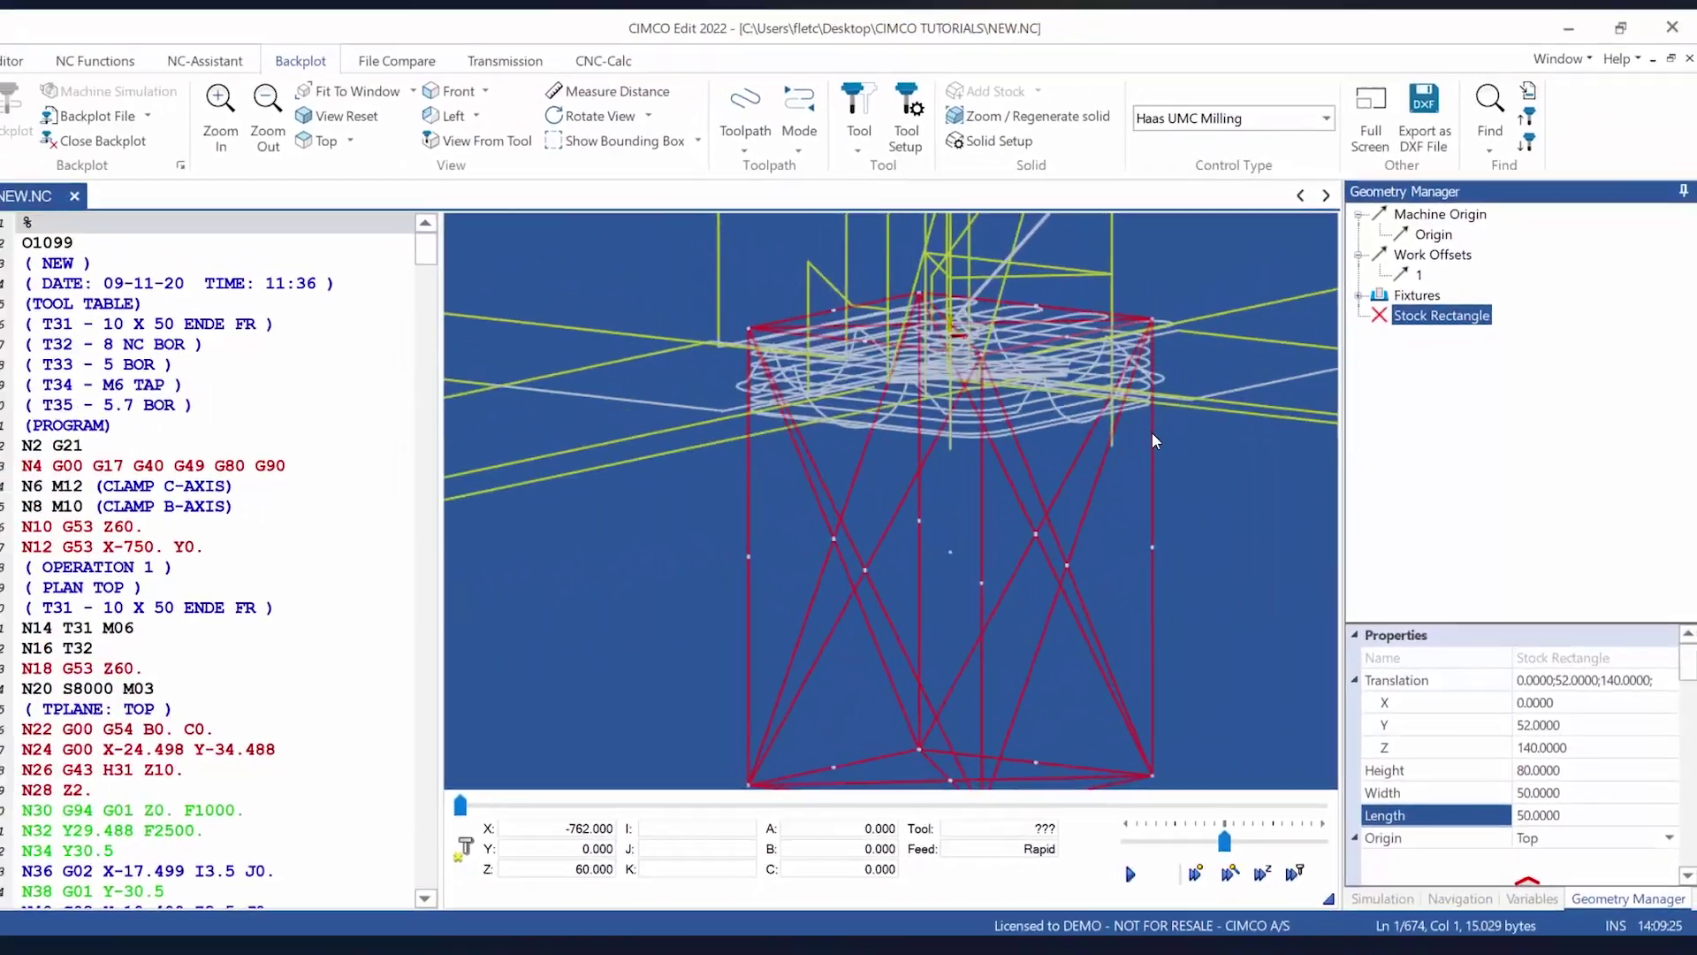
Regenerate the solid to apply the stock rectangle's new dimensions and inspect it relative to the fixture
drag(1153, 439, 1119, 456)
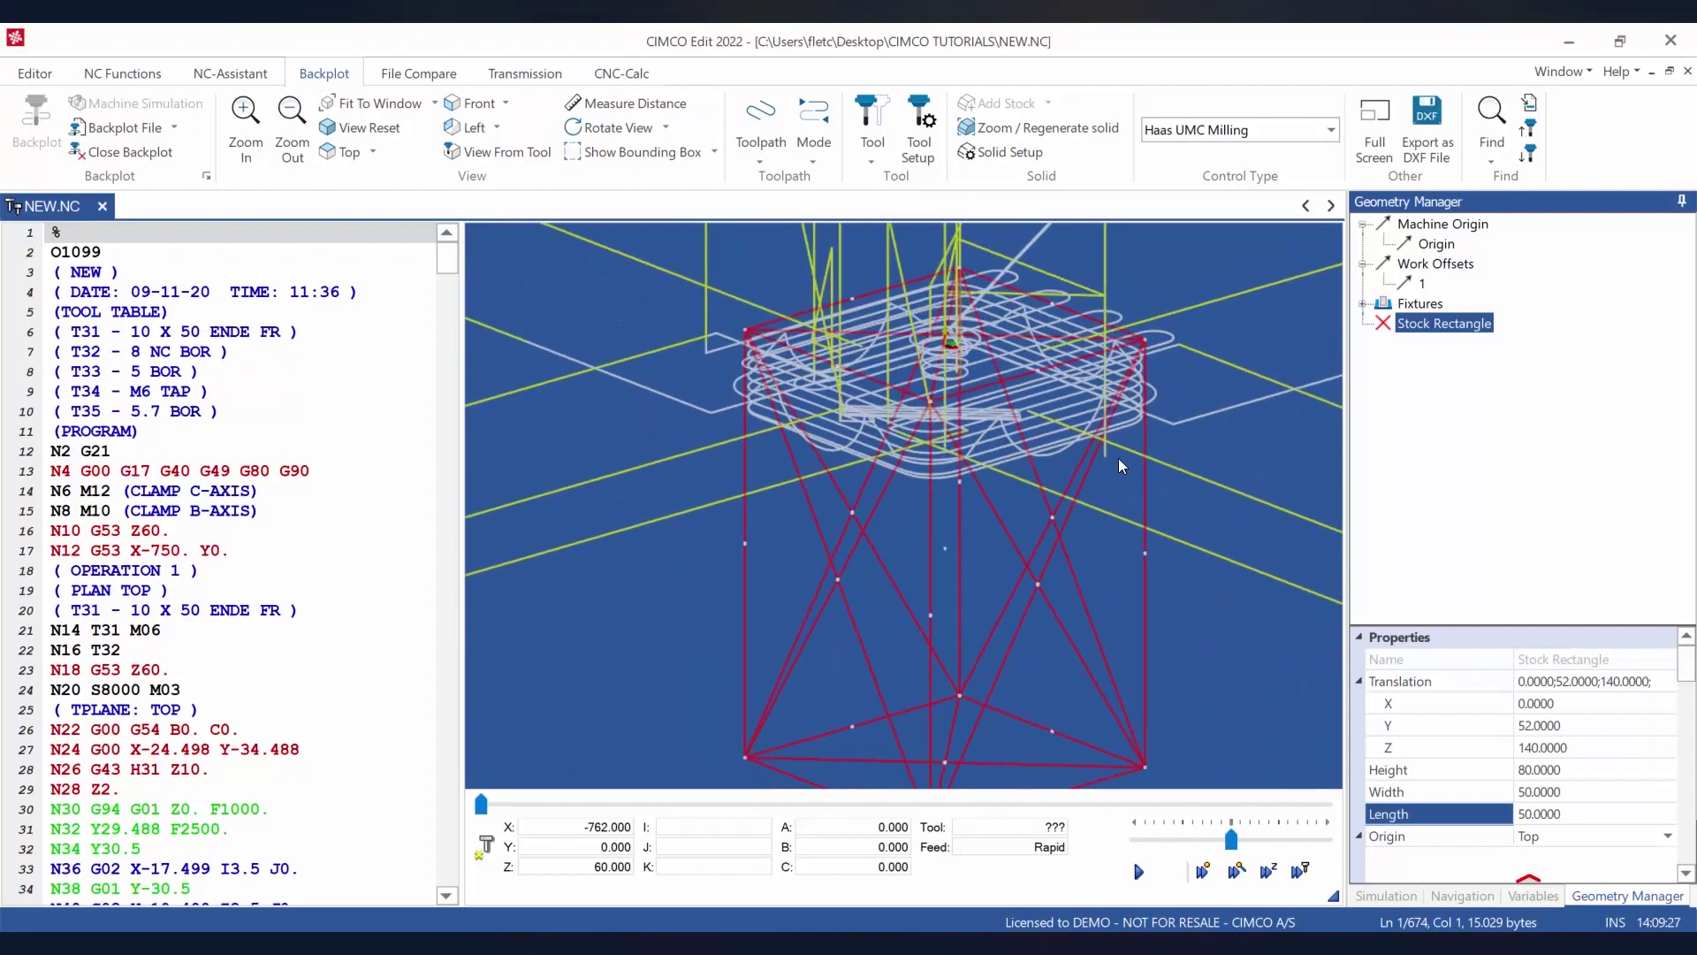
click(1052, 128)
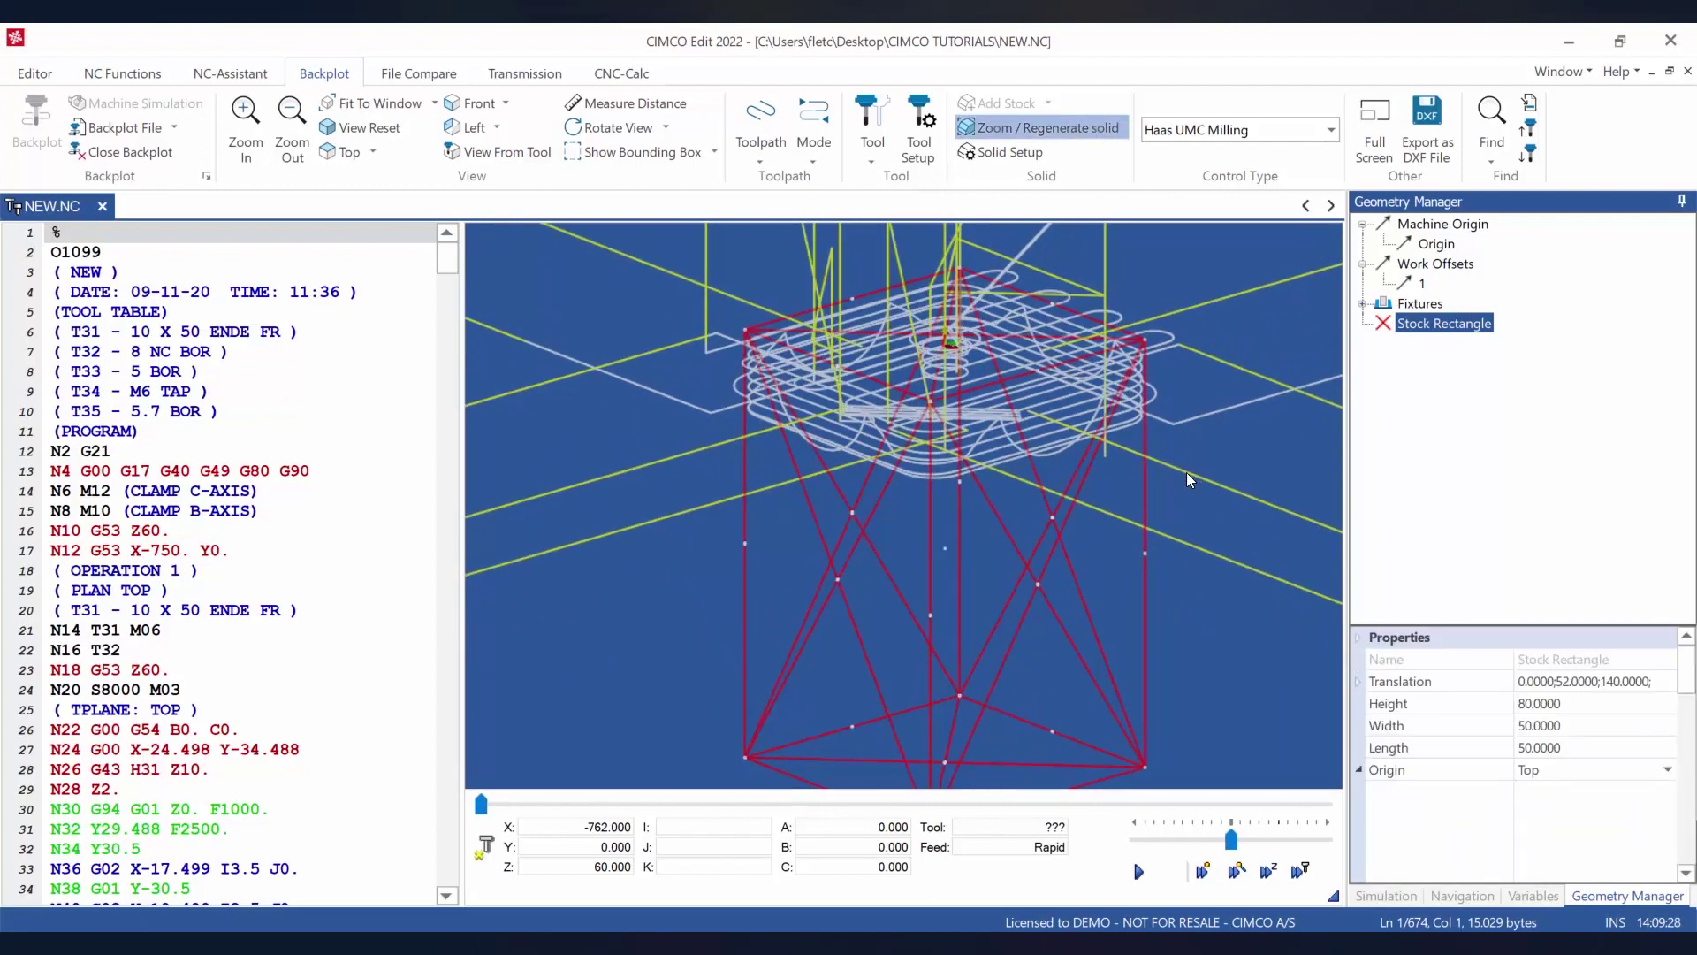
scroll(1061, 481, down, 2)
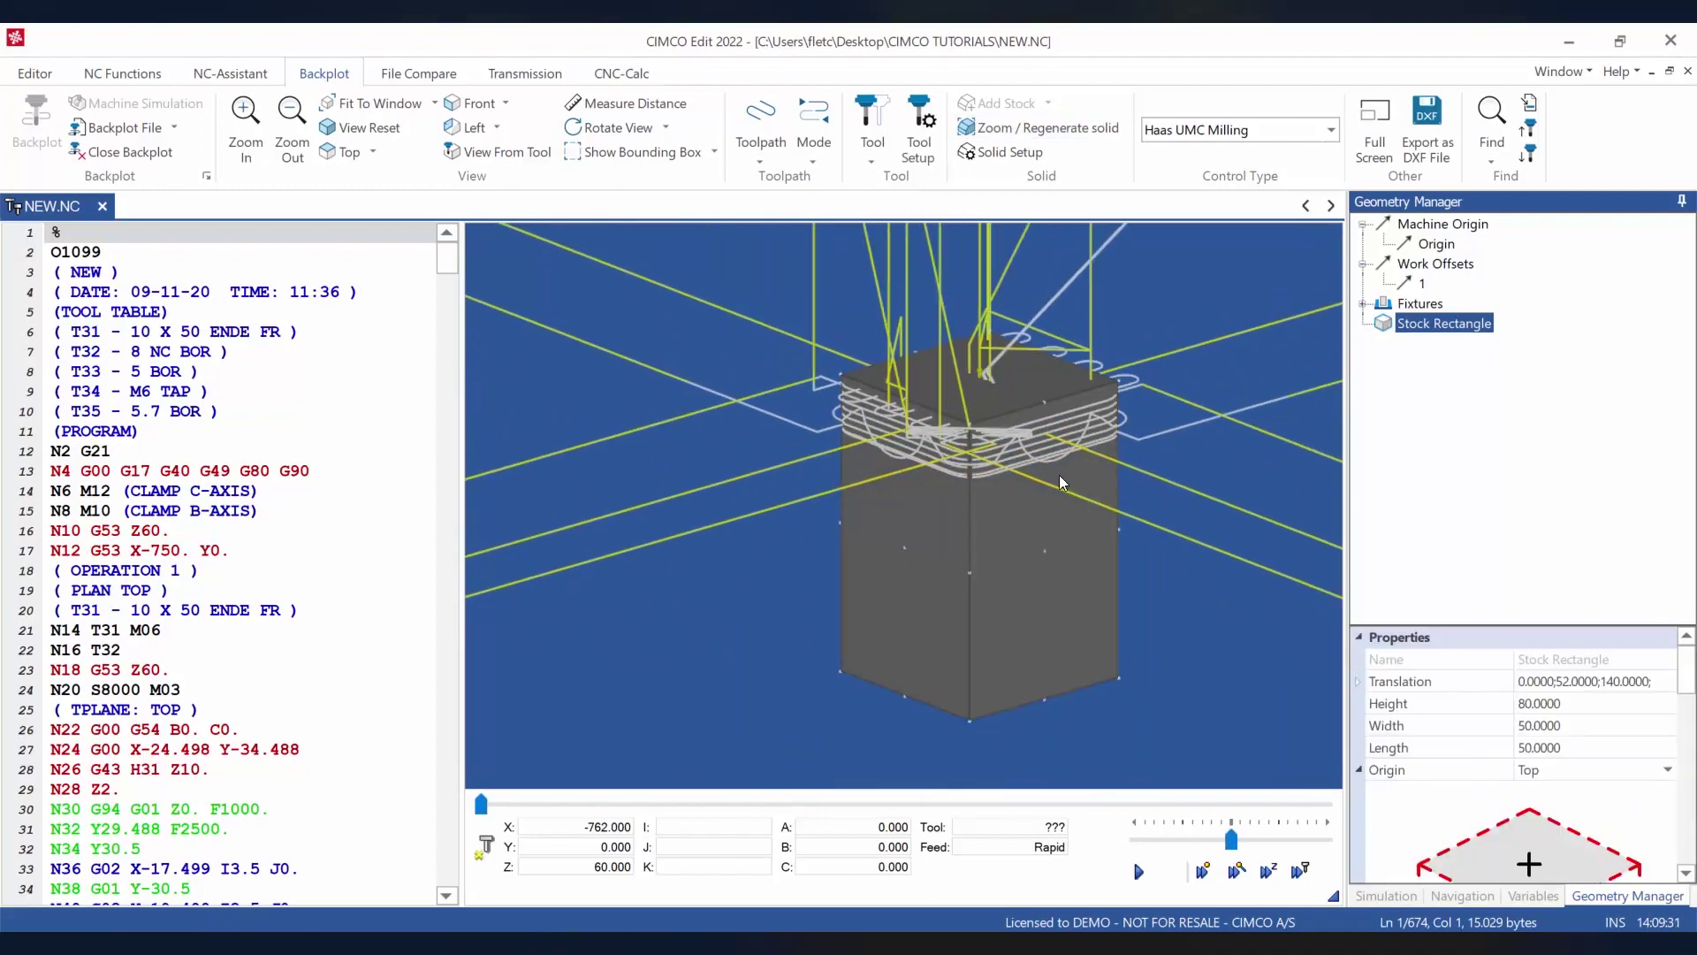
scroll(1060, 481, down, 5)
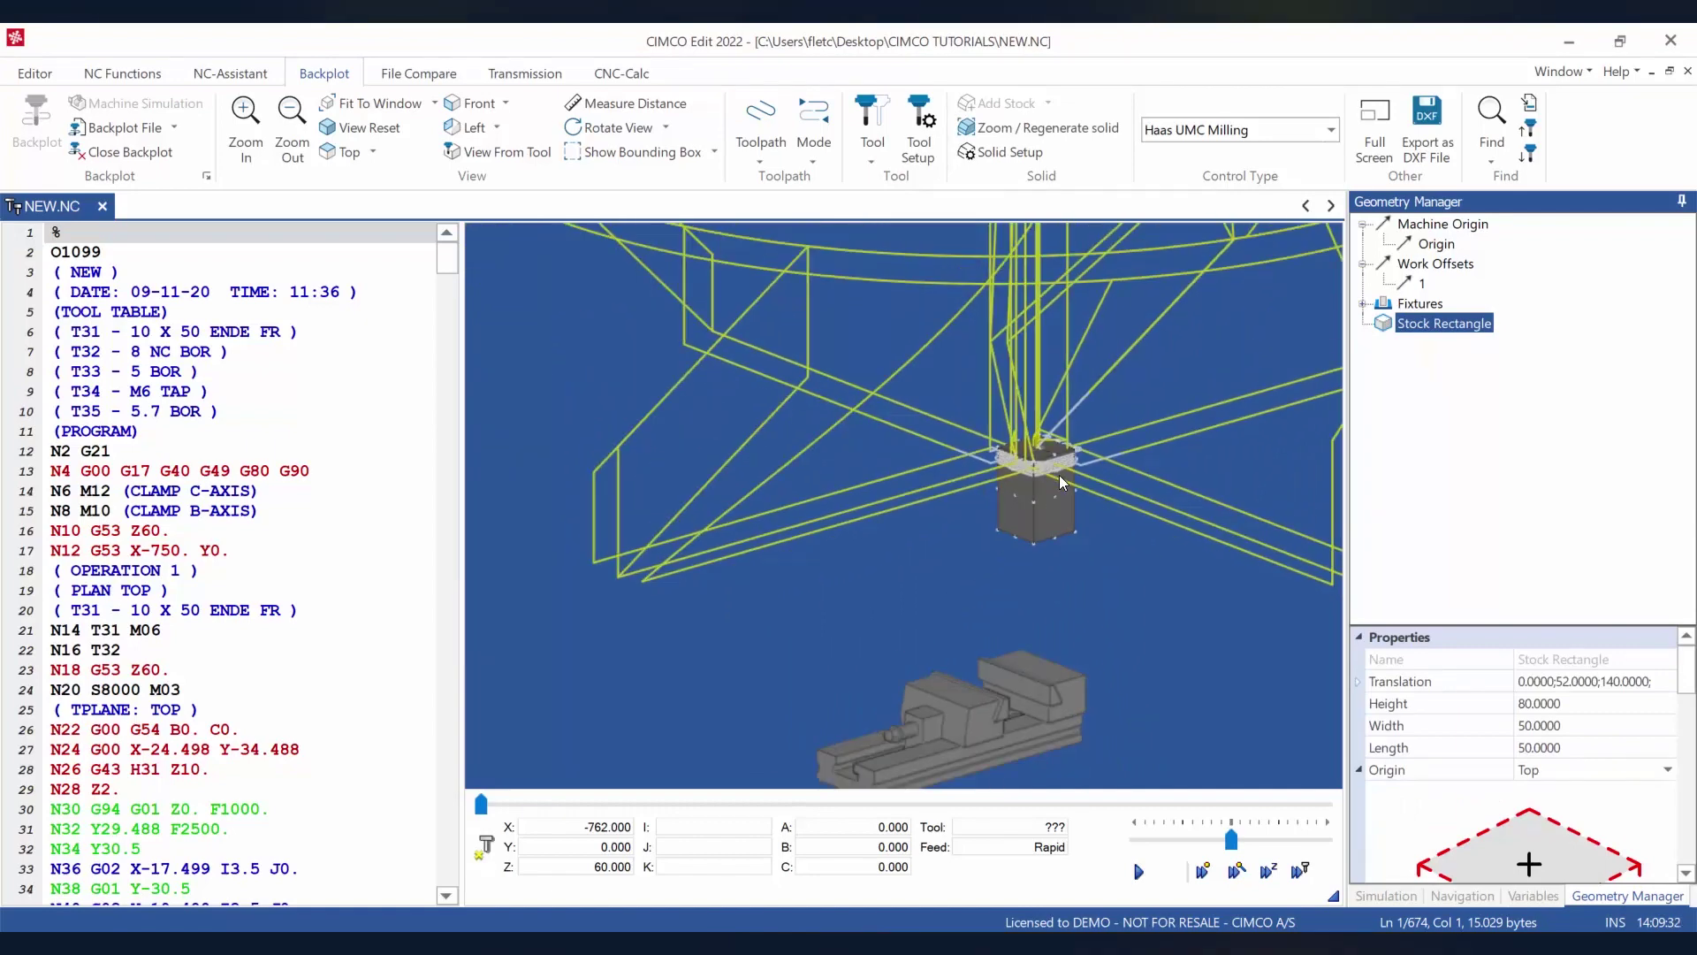
drag(1014, 659, 1251, 480)
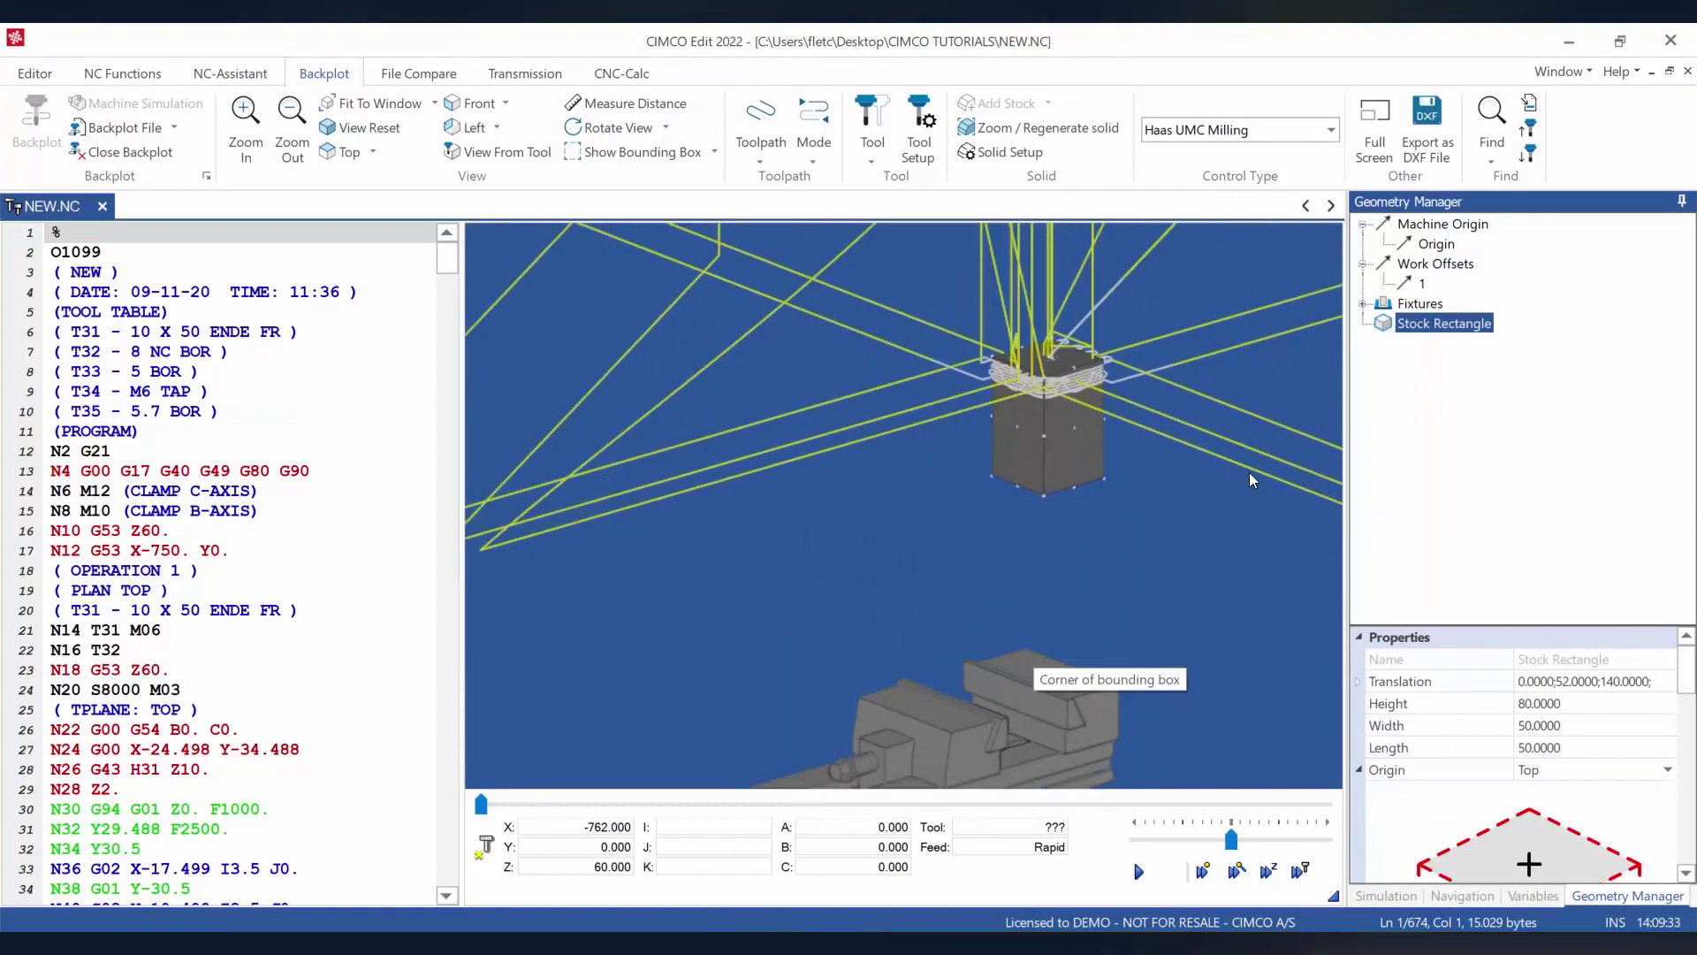
Copy work offset 1's position and paste it onto the fixture
click(1422, 283)
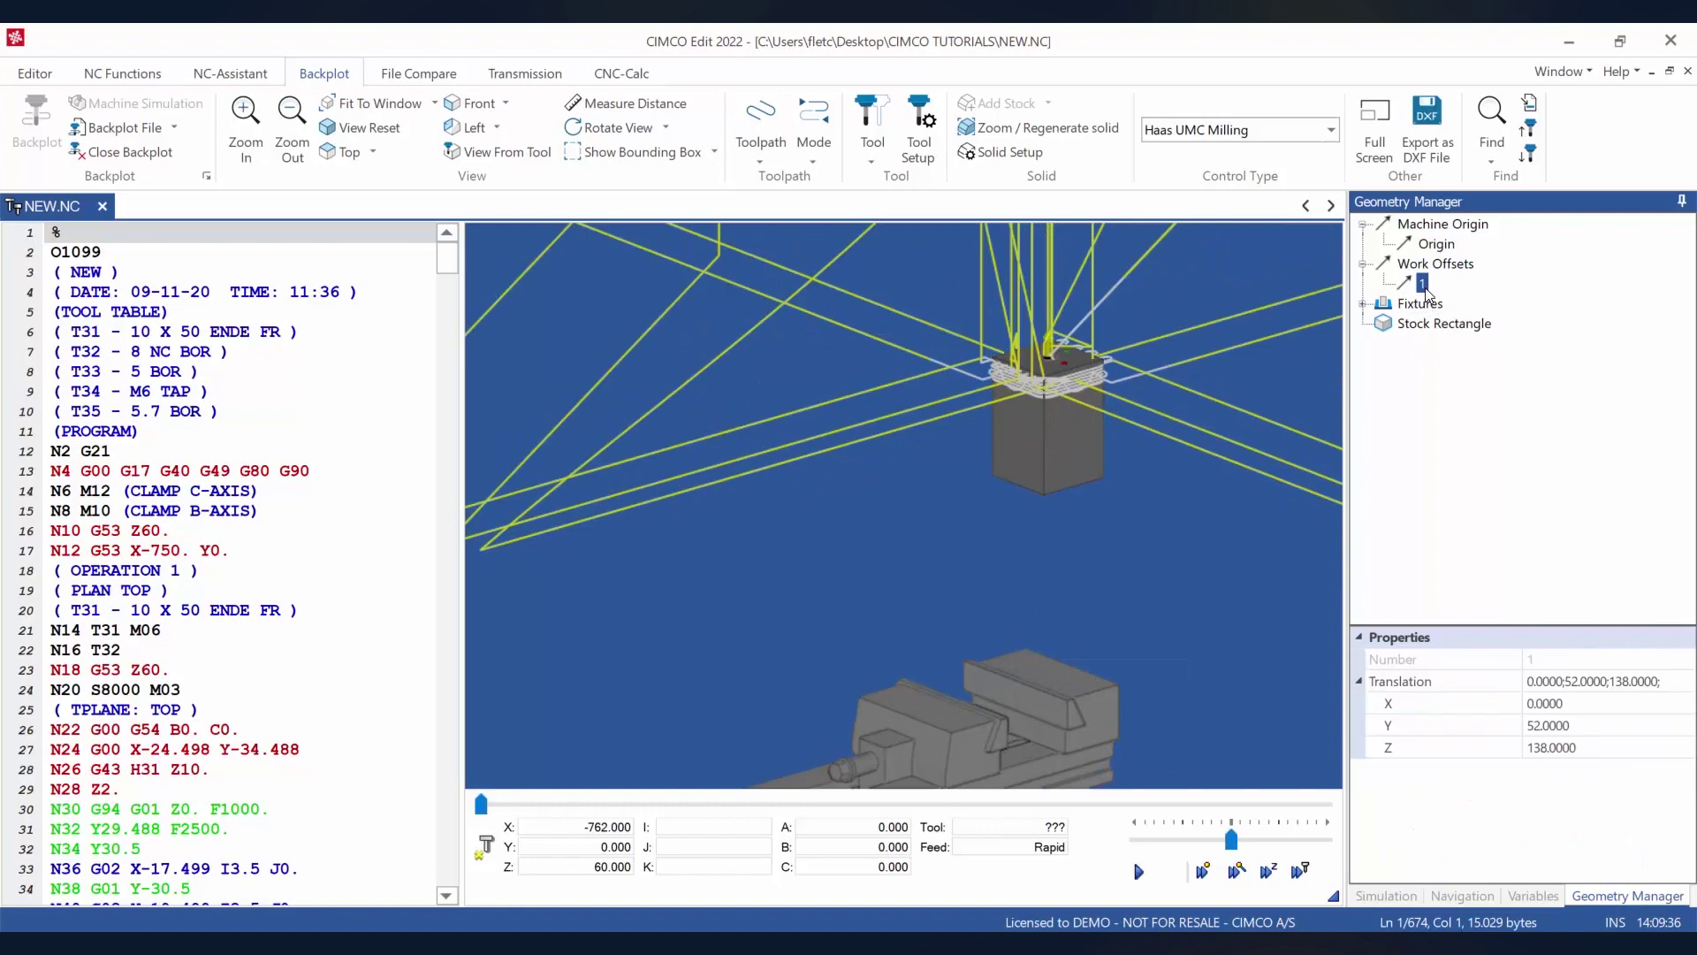
right_click(1422, 287)
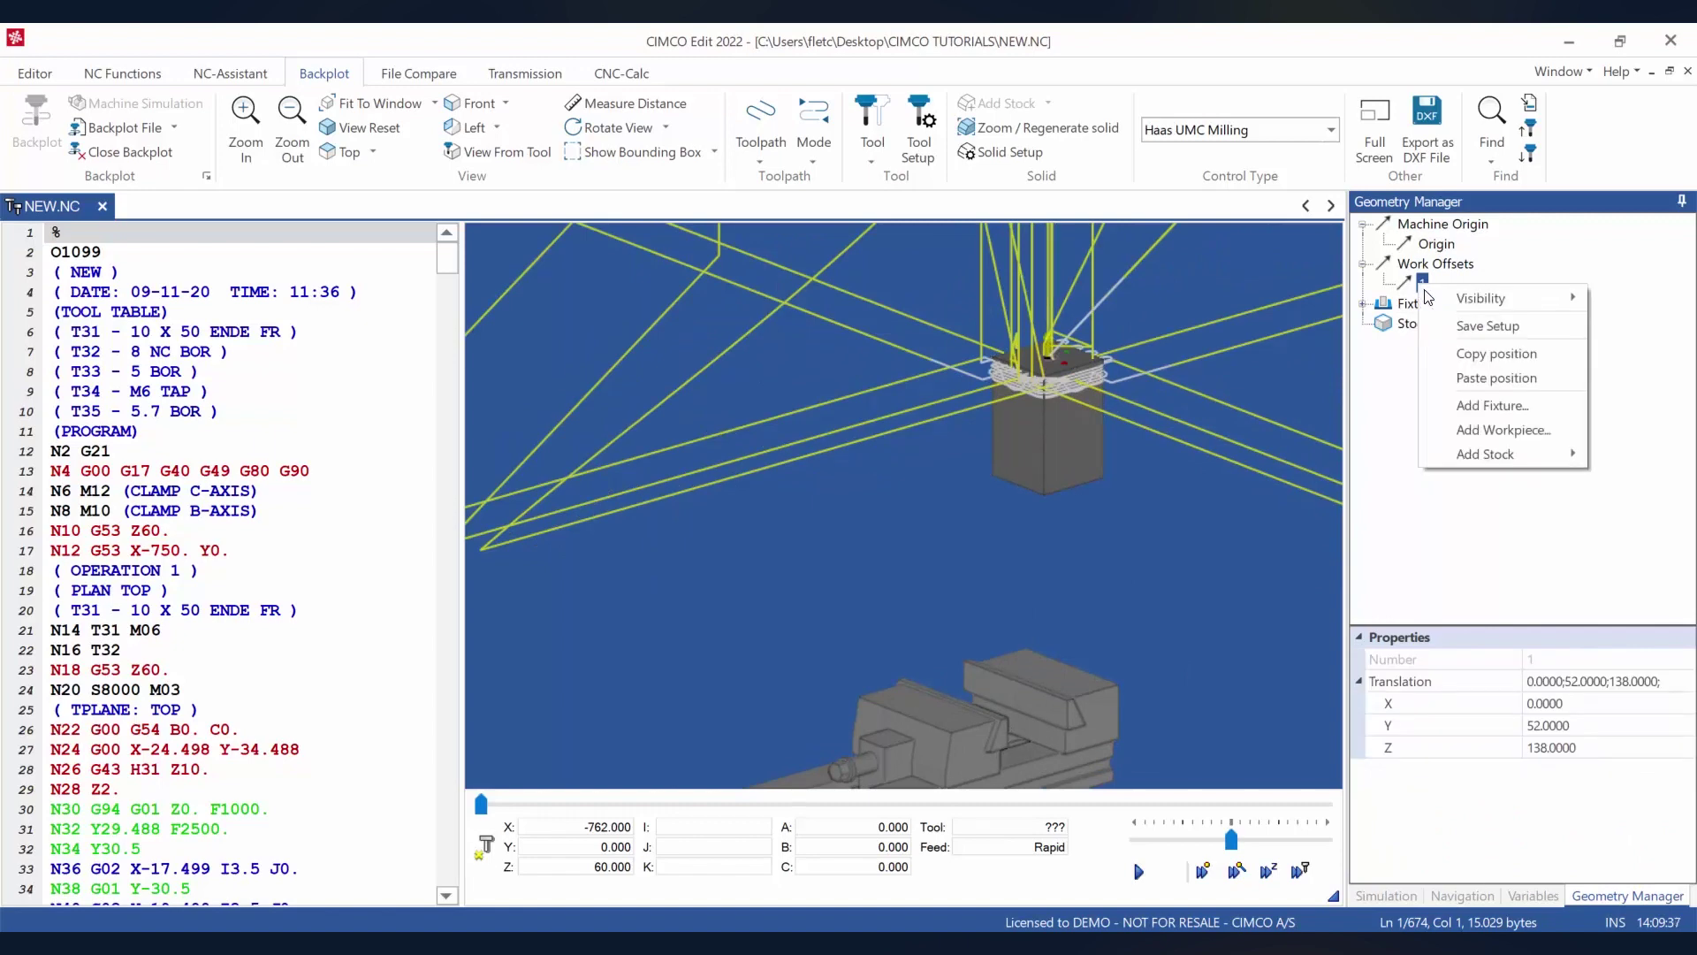
click(1533, 354)
click(1362, 304)
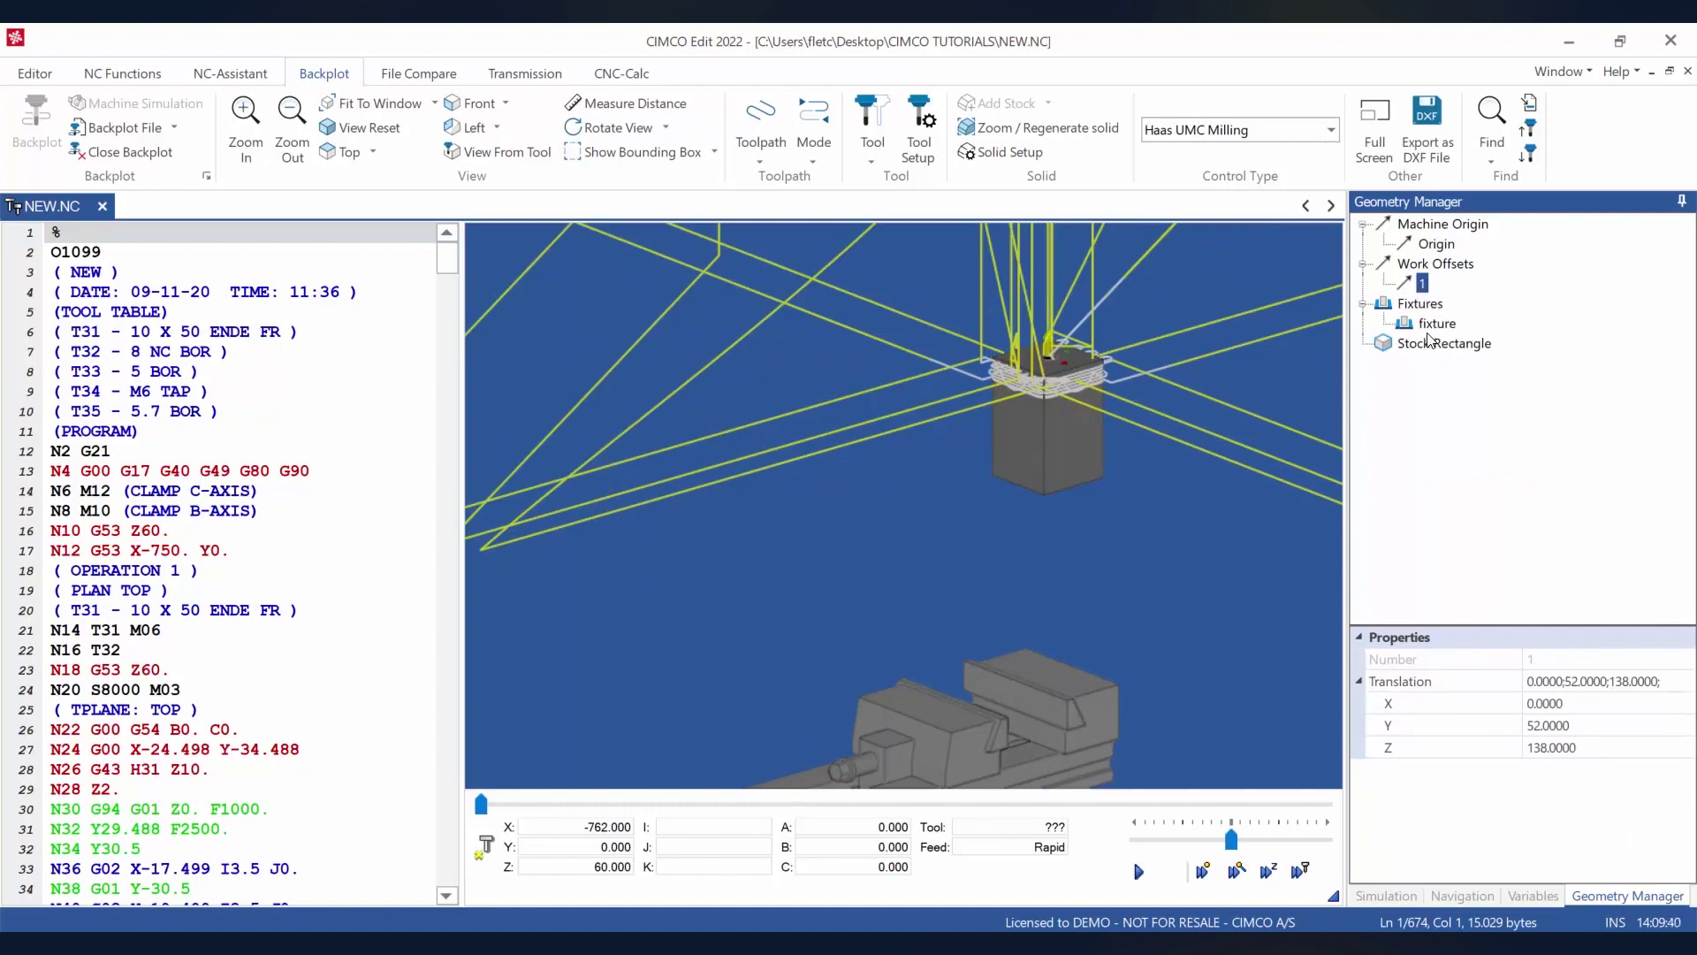
click(1438, 325)
right_click(1439, 329)
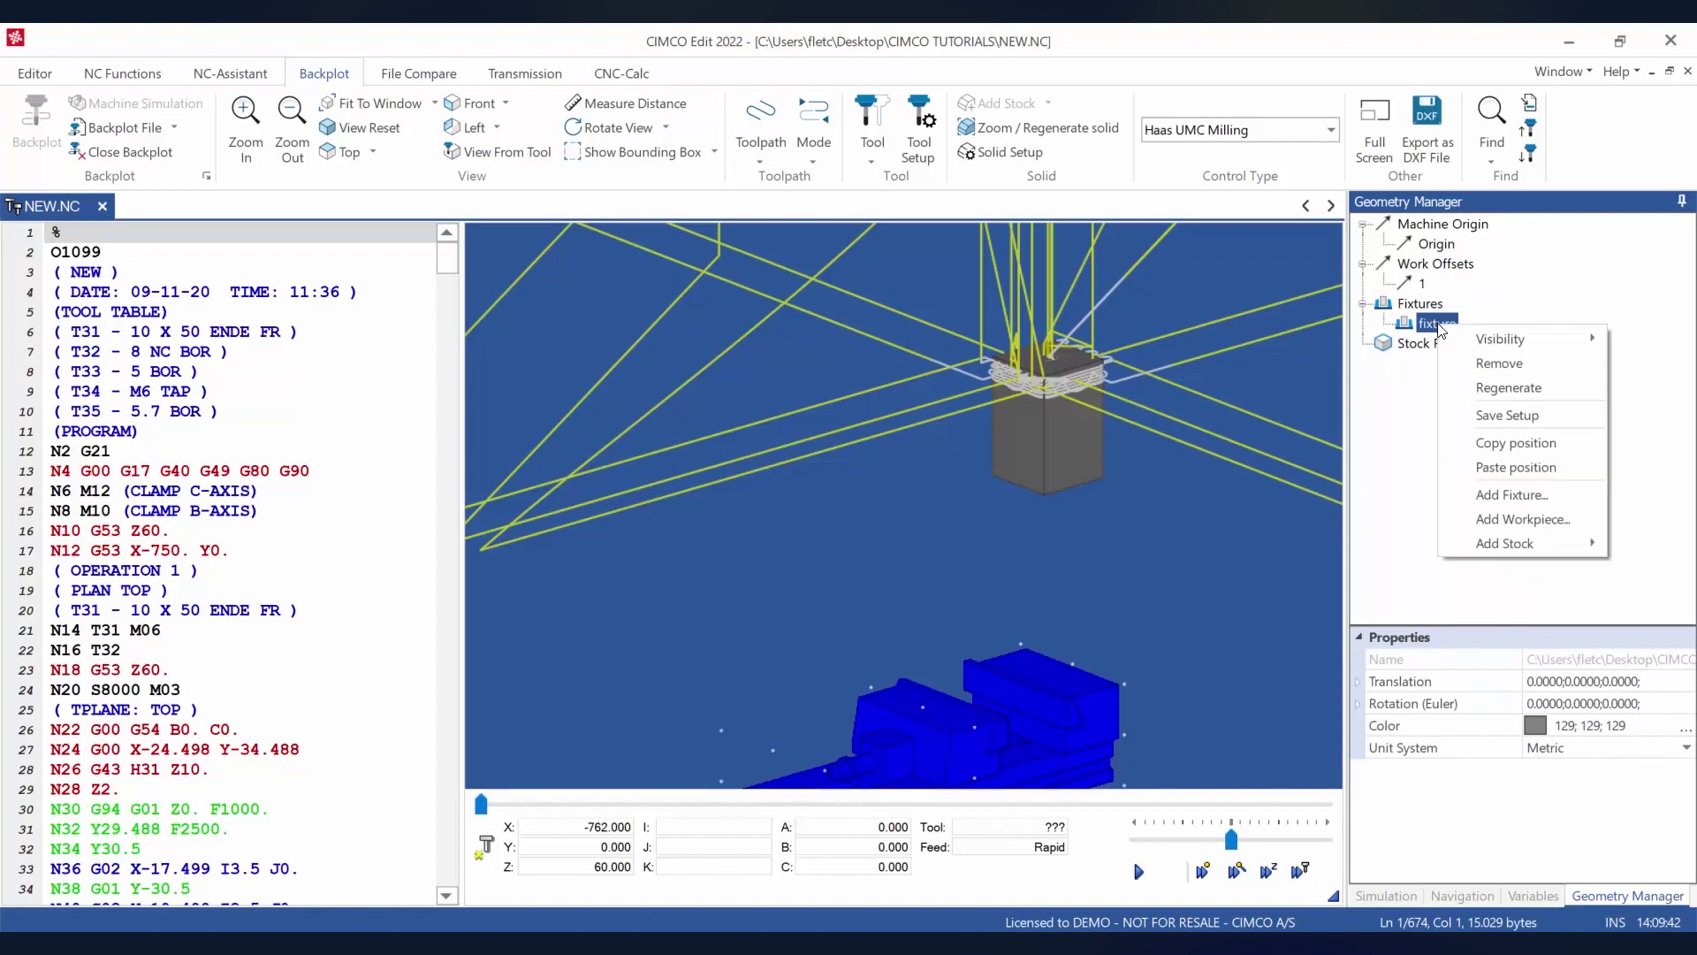
click(1513, 464)
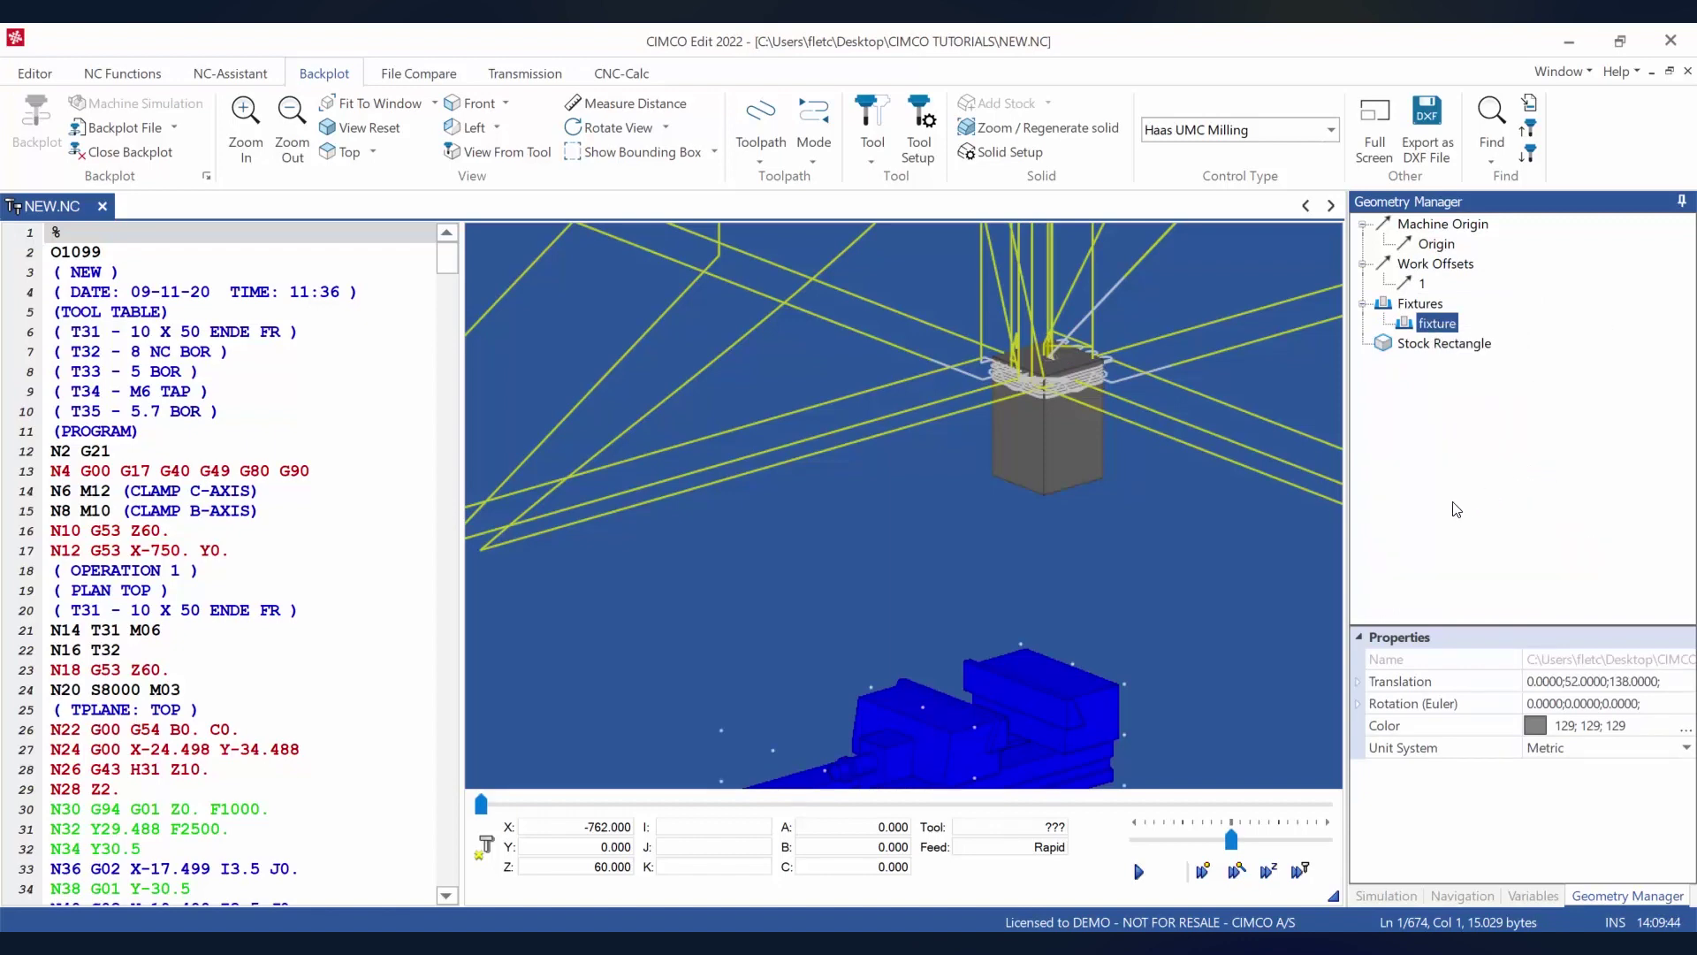
drag(1193, 501, 1255, 442)
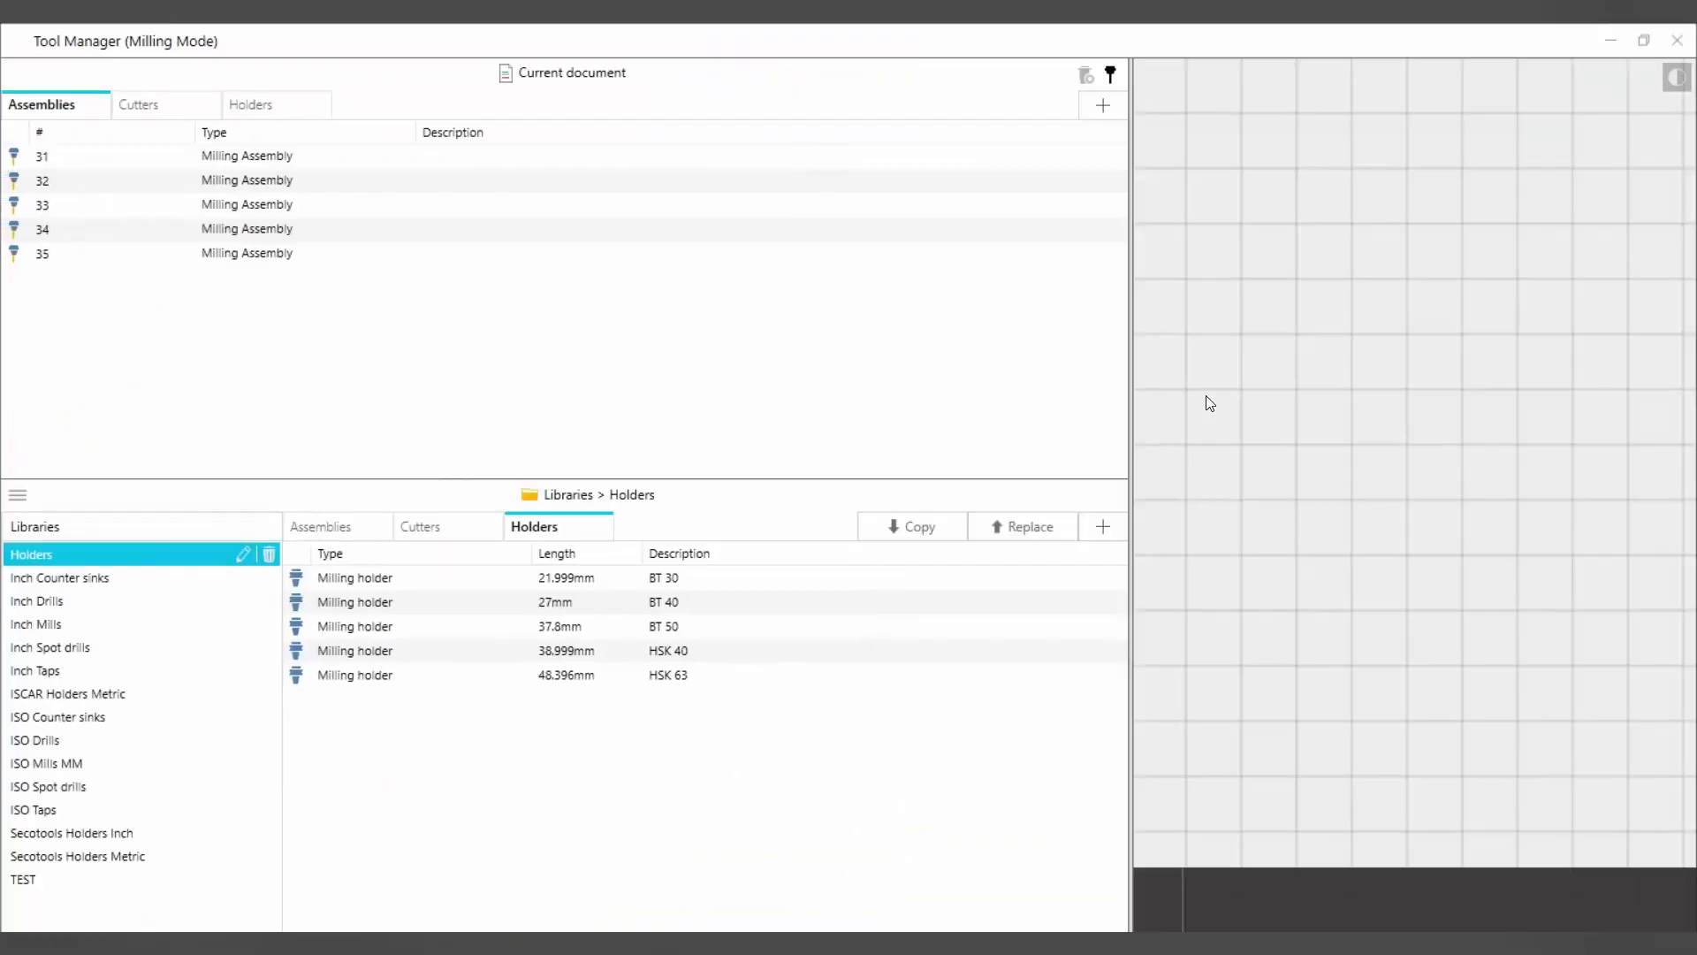
Preview the current document's milling assemblies 31 to 35 in the Tool Manager
click(305, 153)
click(324, 182)
click(317, 205)
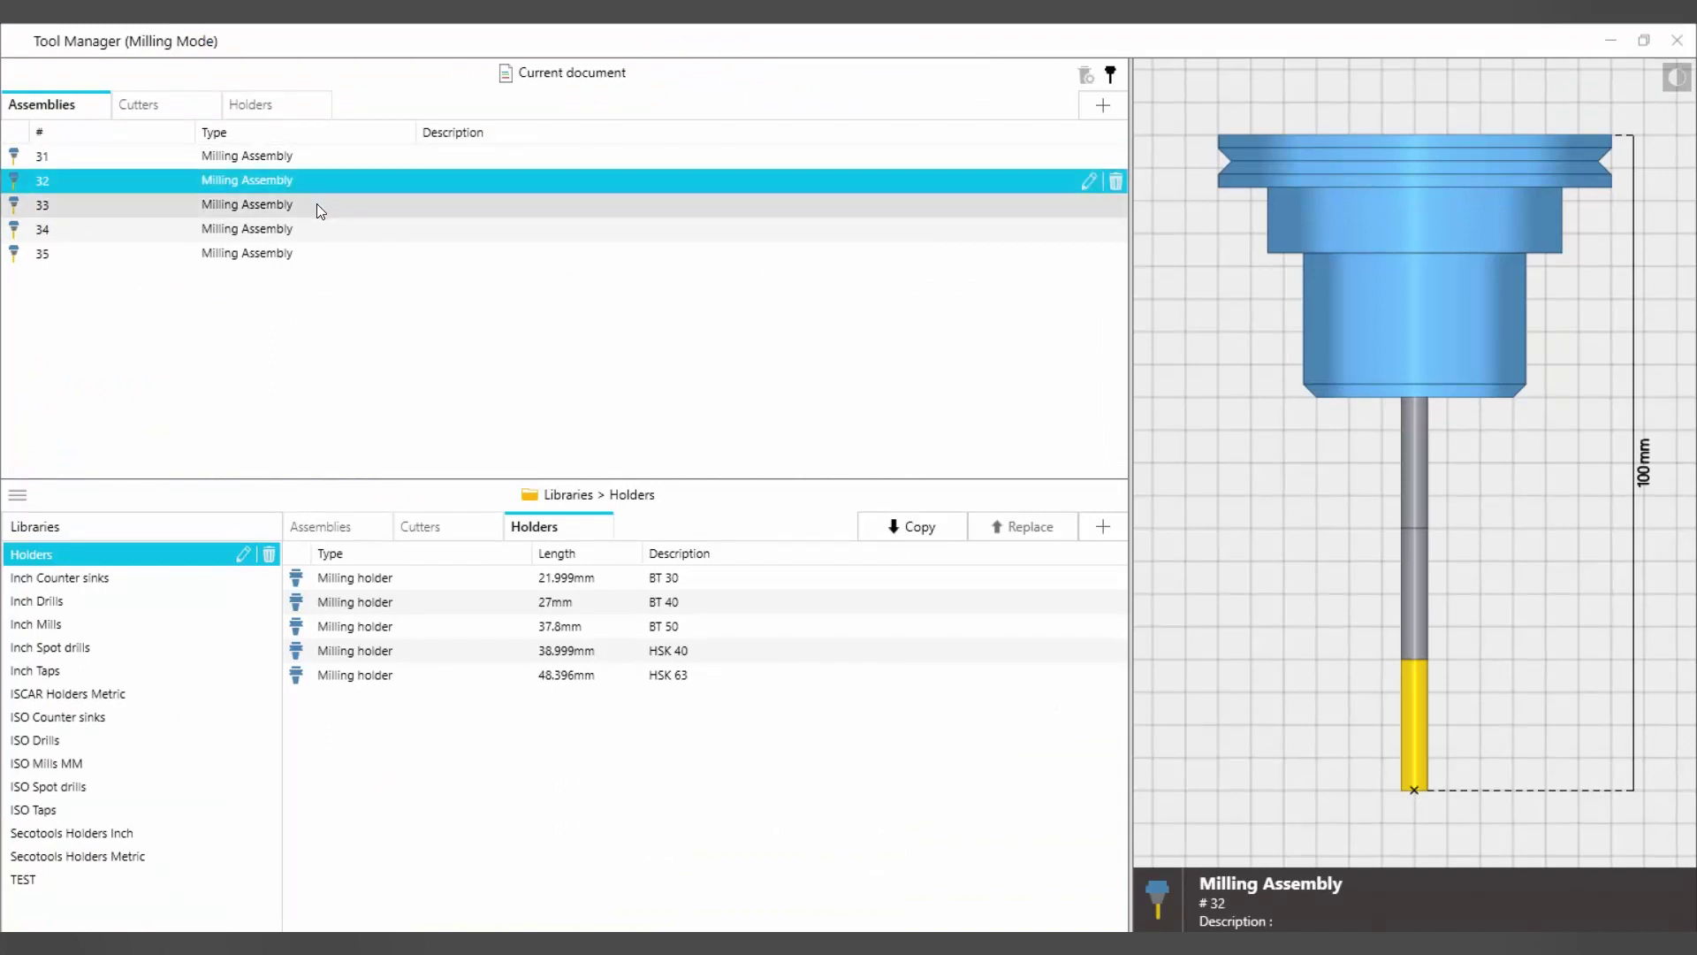
click(310, 230)
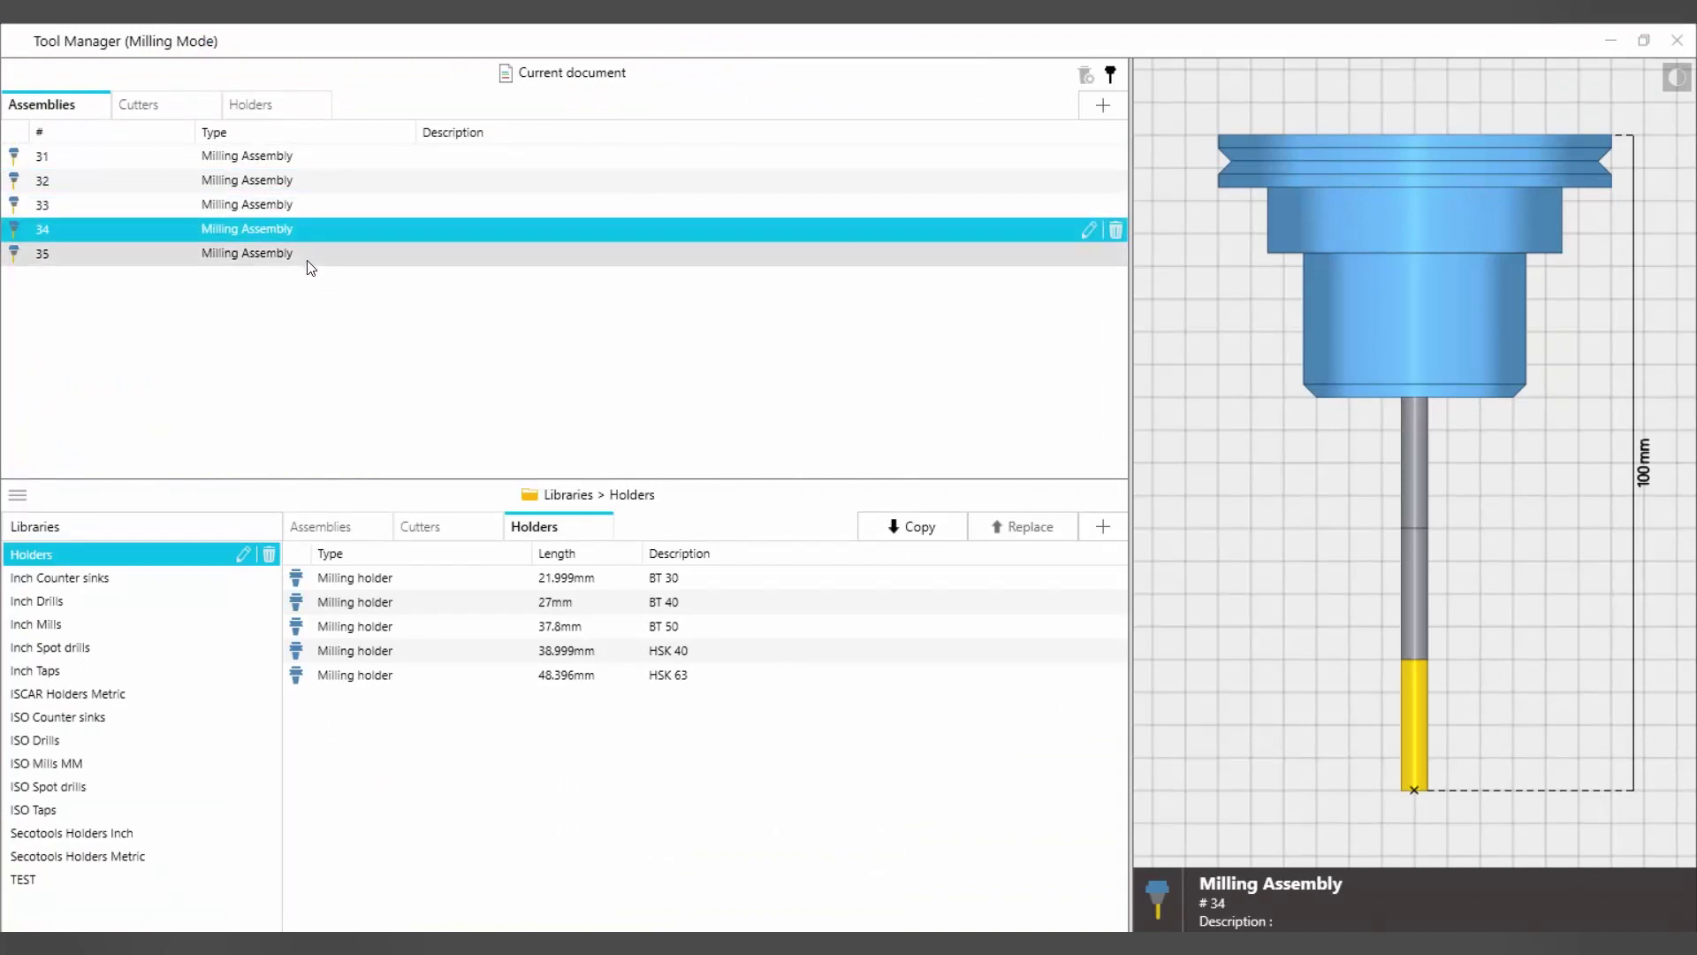
click(308, 259)
Replace assembly 31's end mill with the 10 FLAT MILL from the ISO Mills MM library and save the change
click(336, 157)
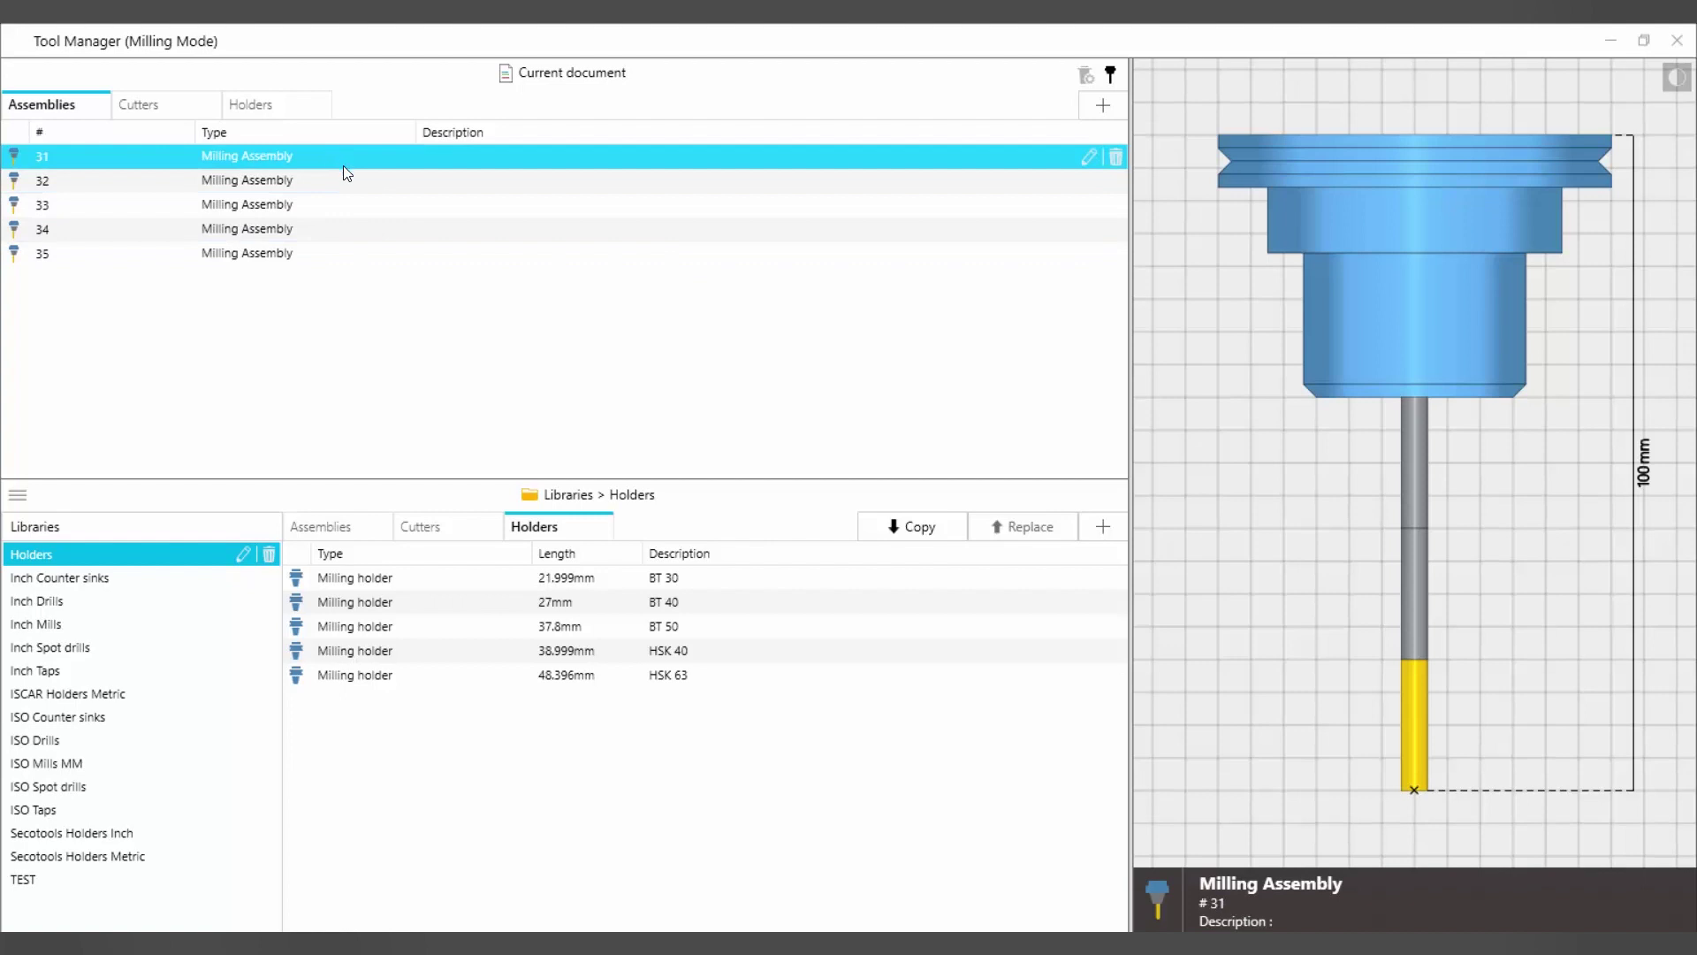
double_click(295, 161)
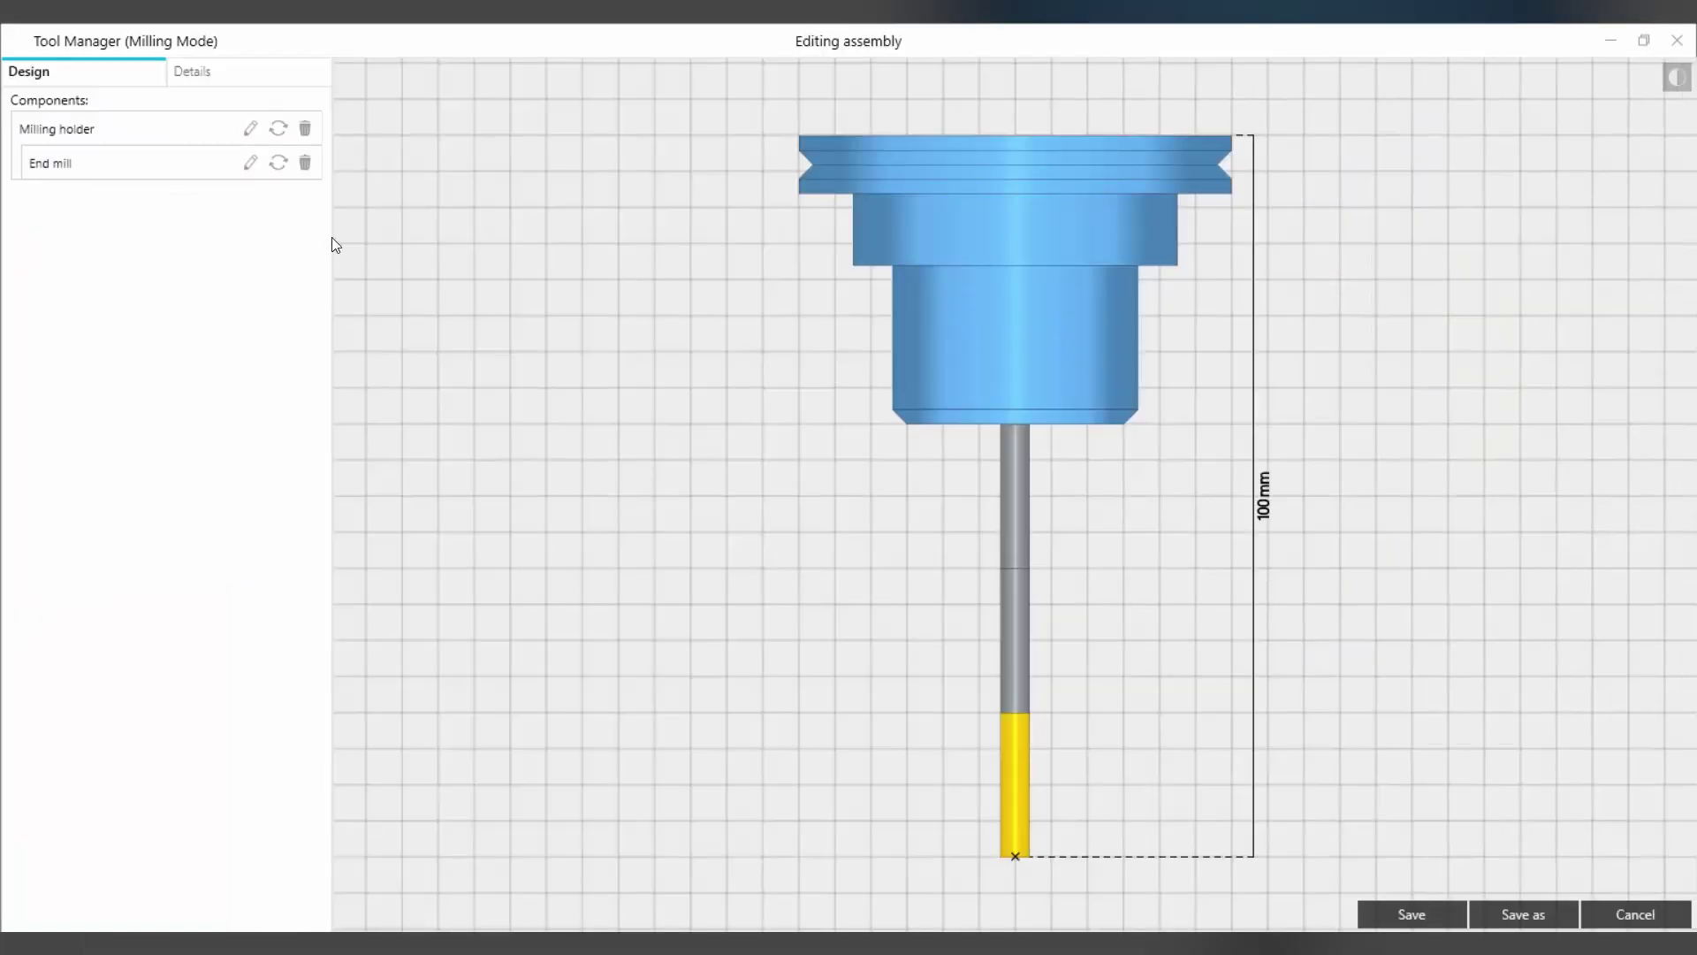
click(145, 170)
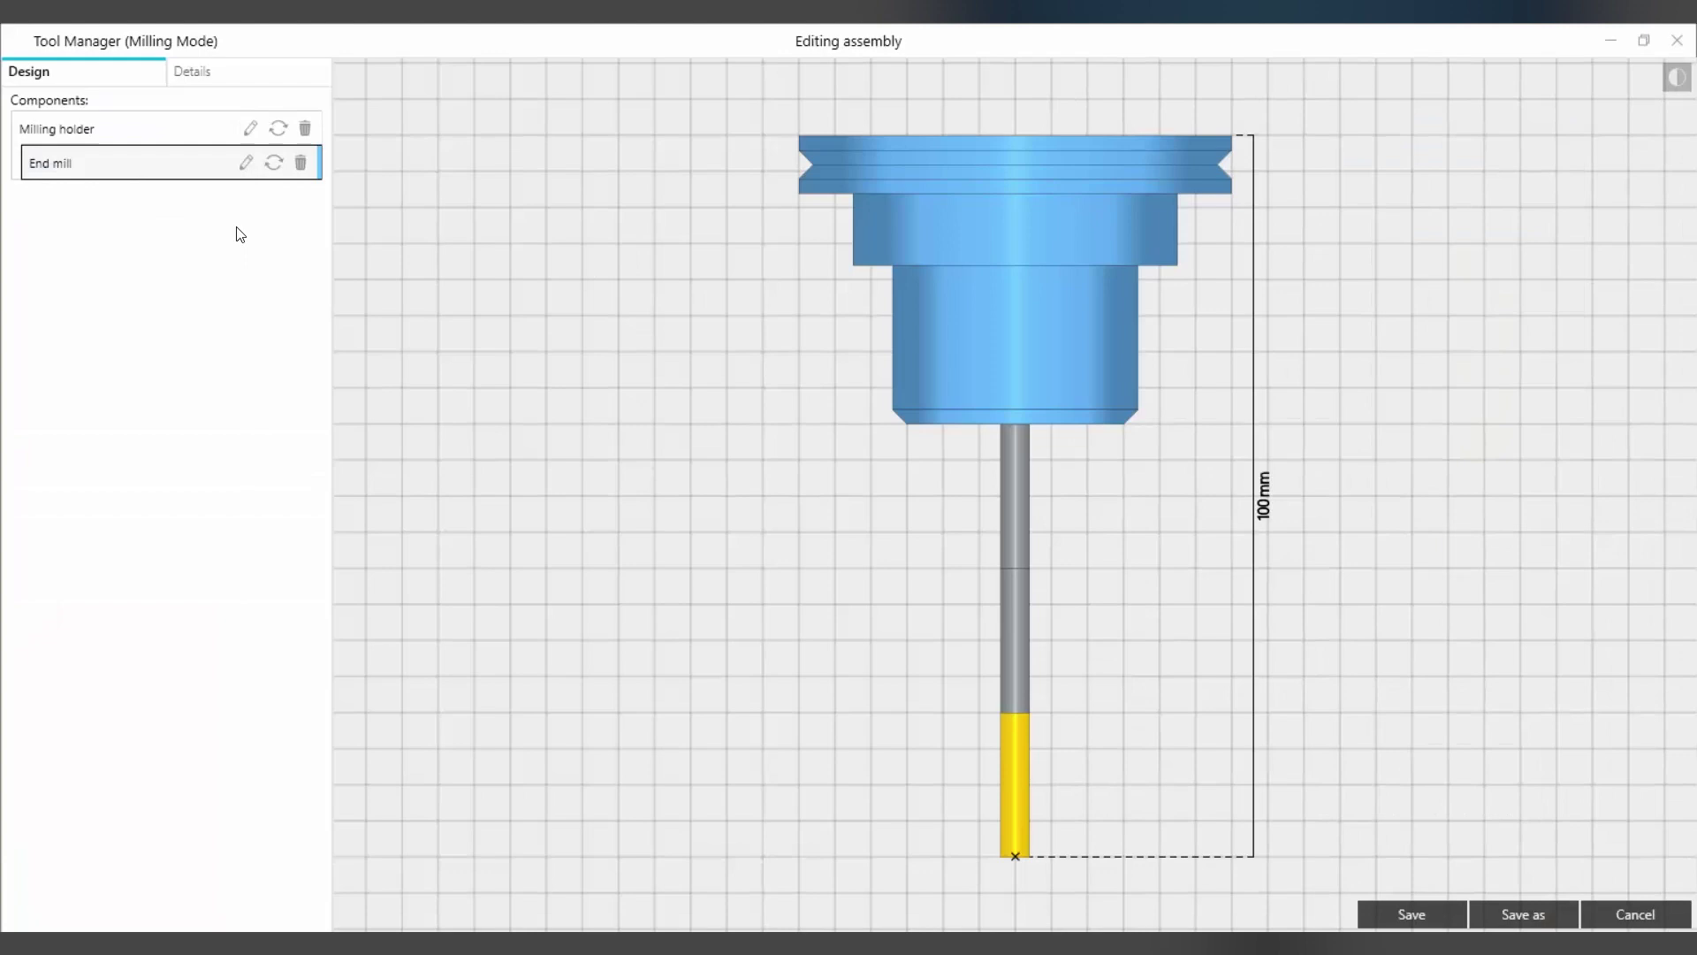
click(274, 163)
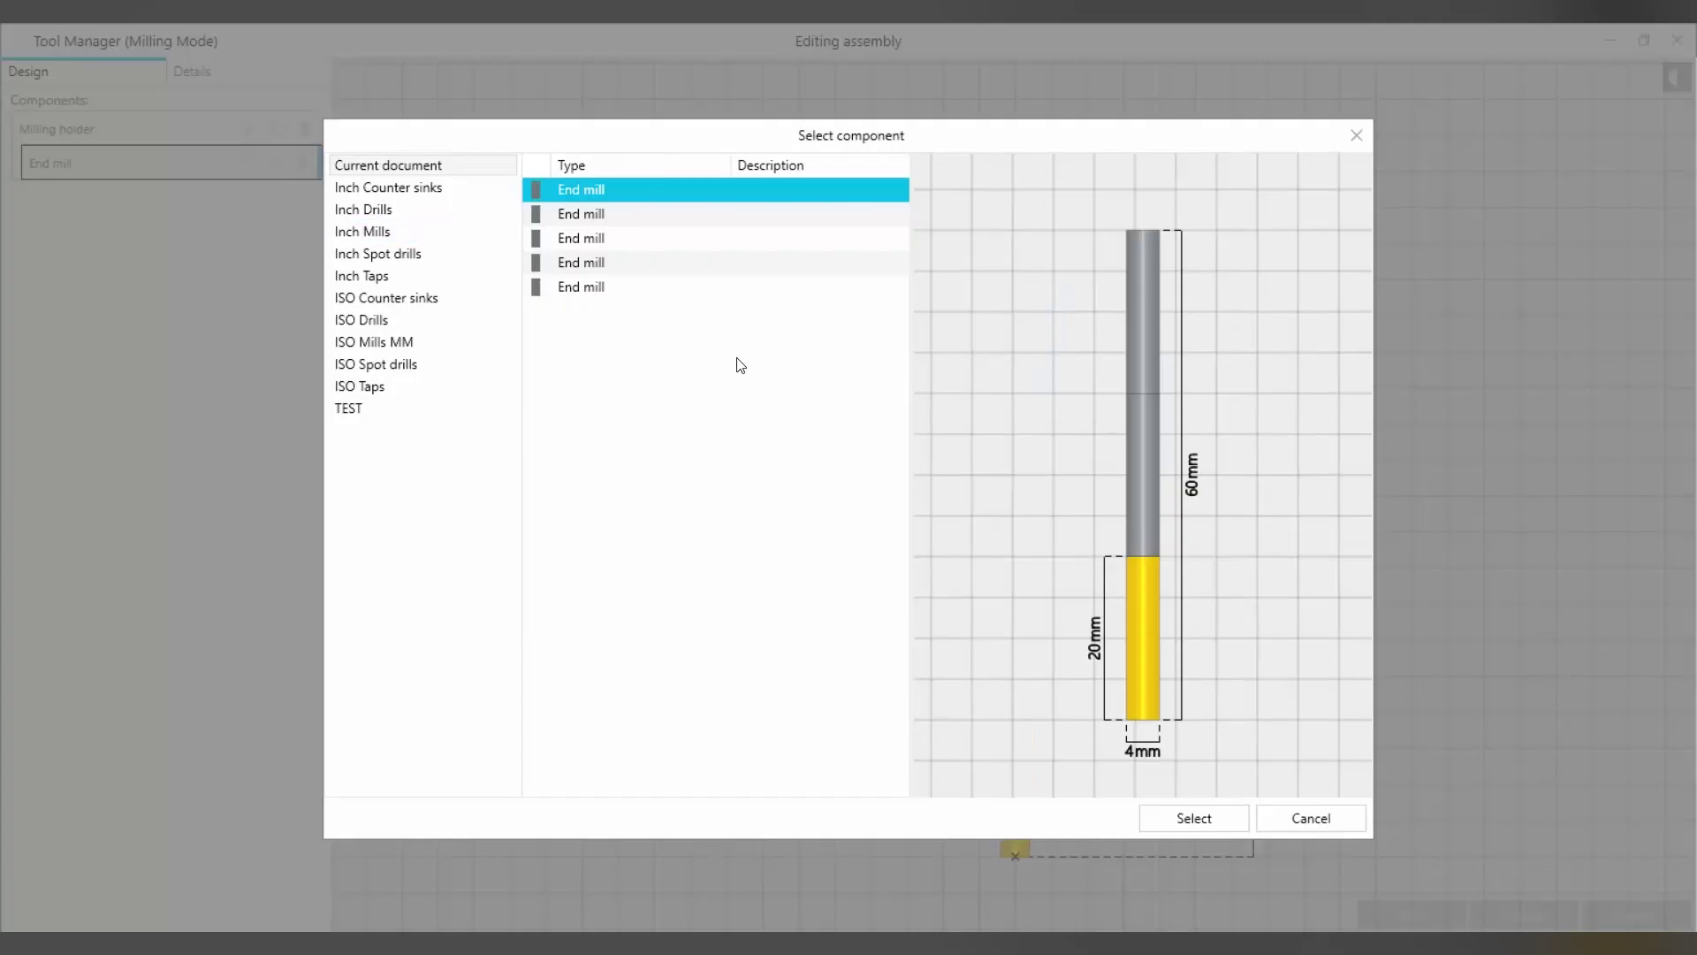
click(439, 349)
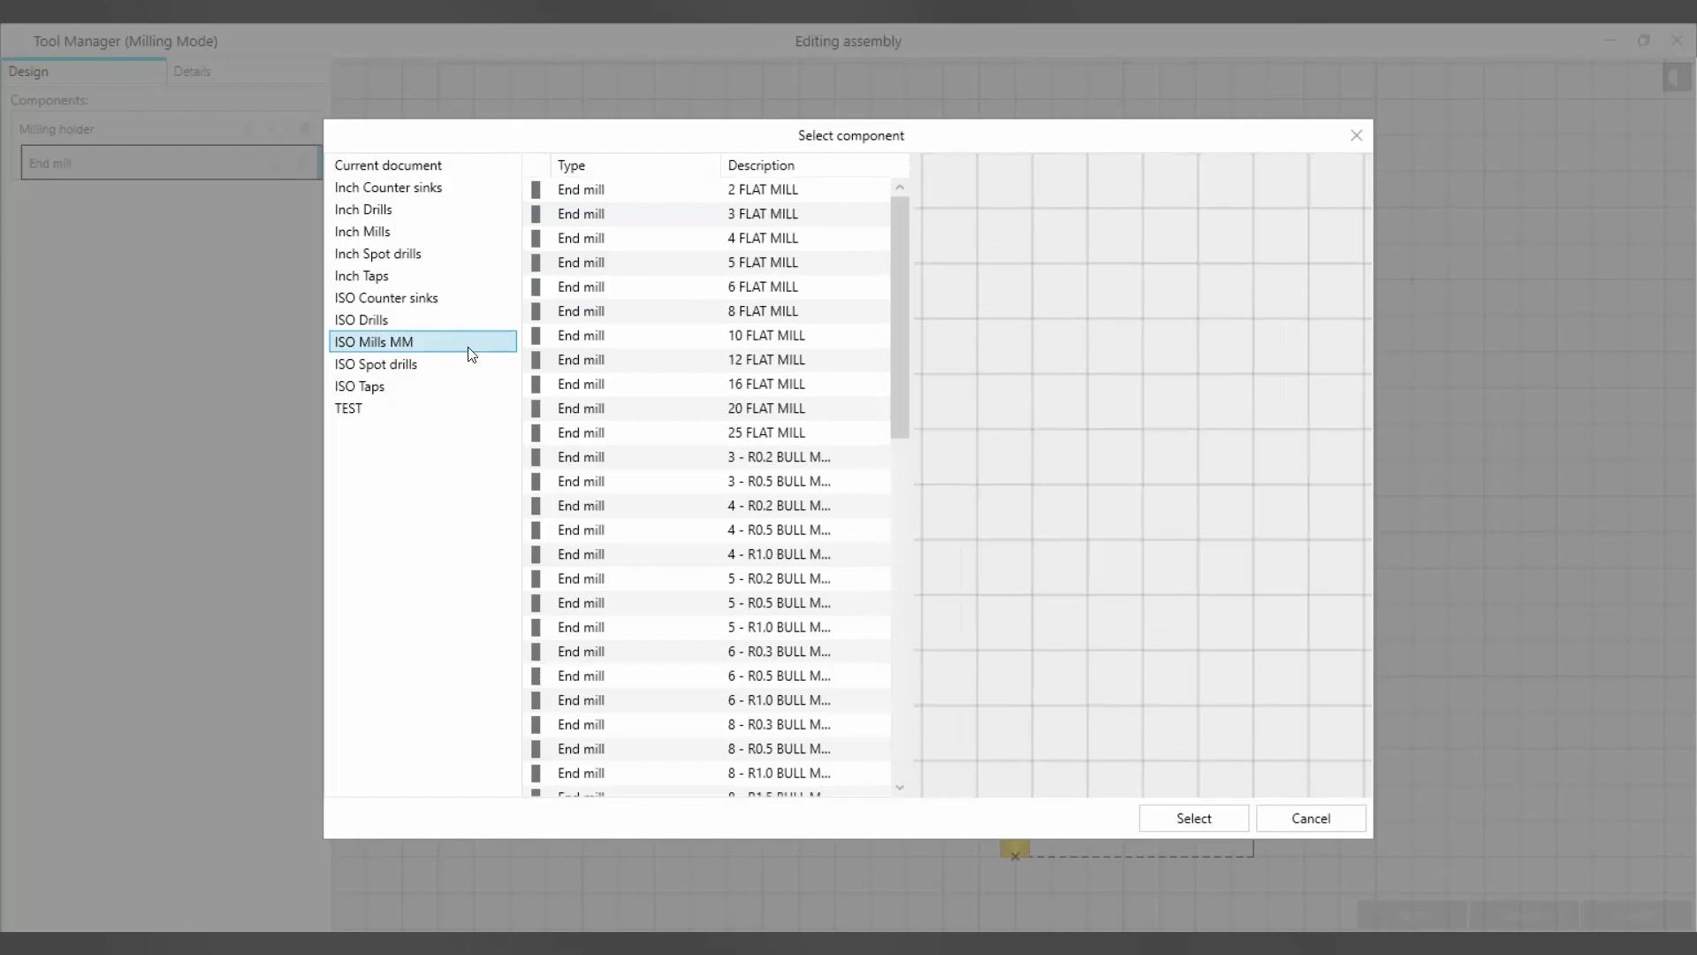
click(771, 336)
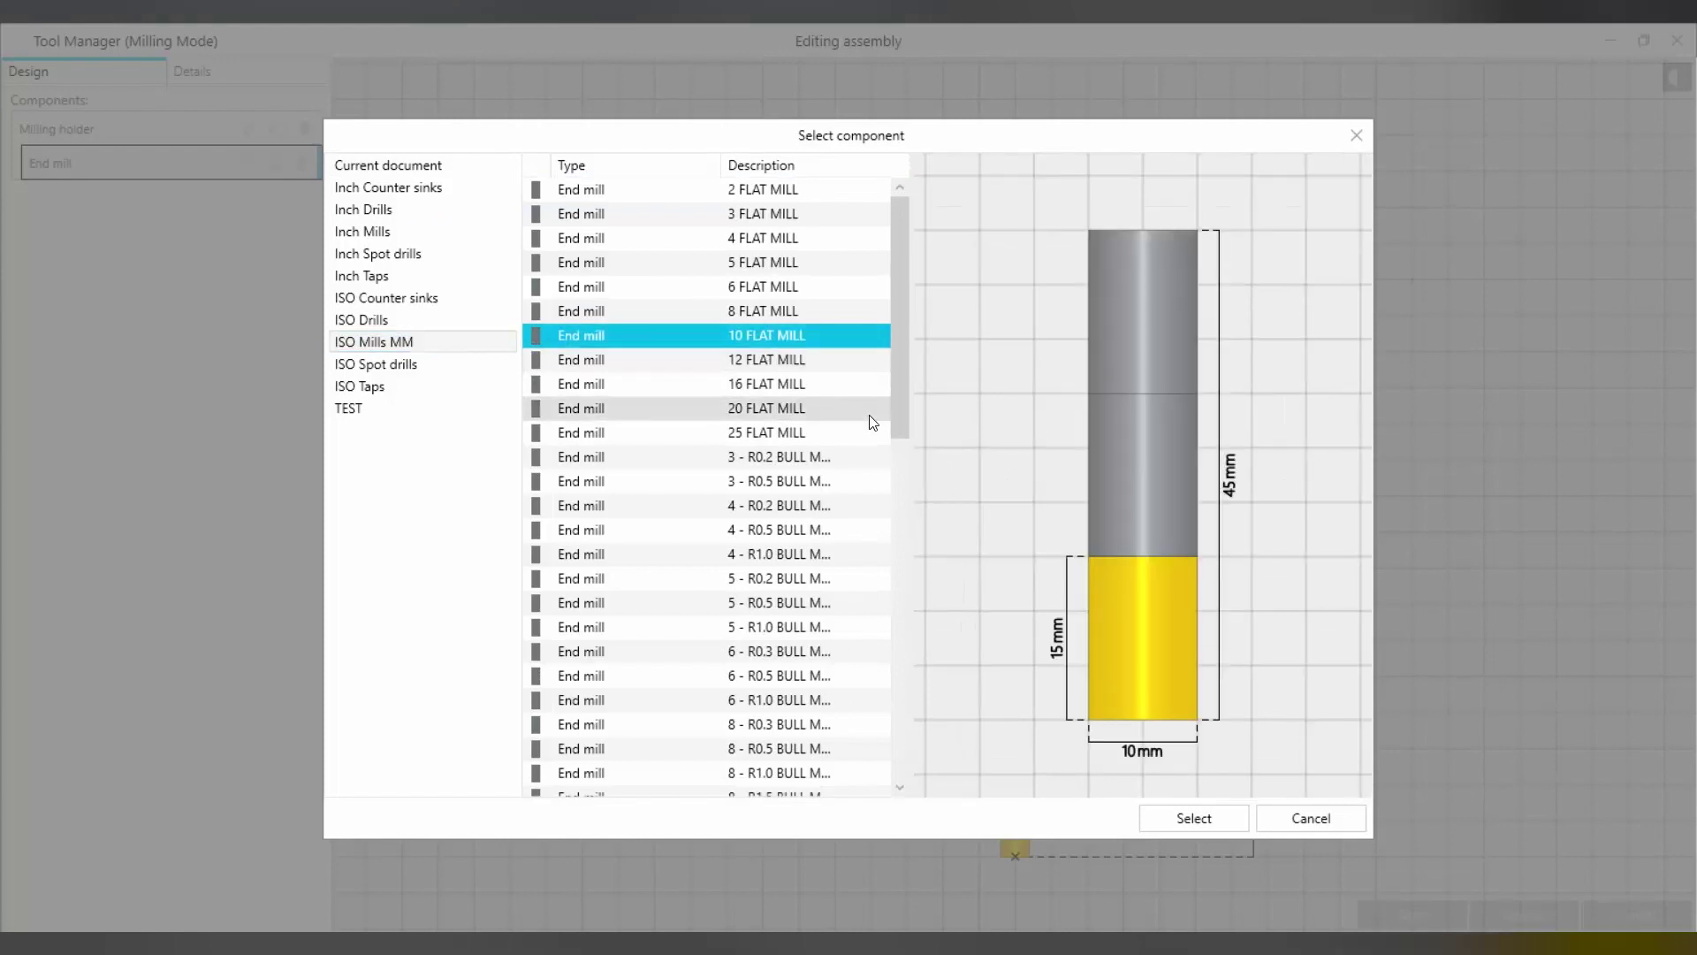
click(1193, 818)
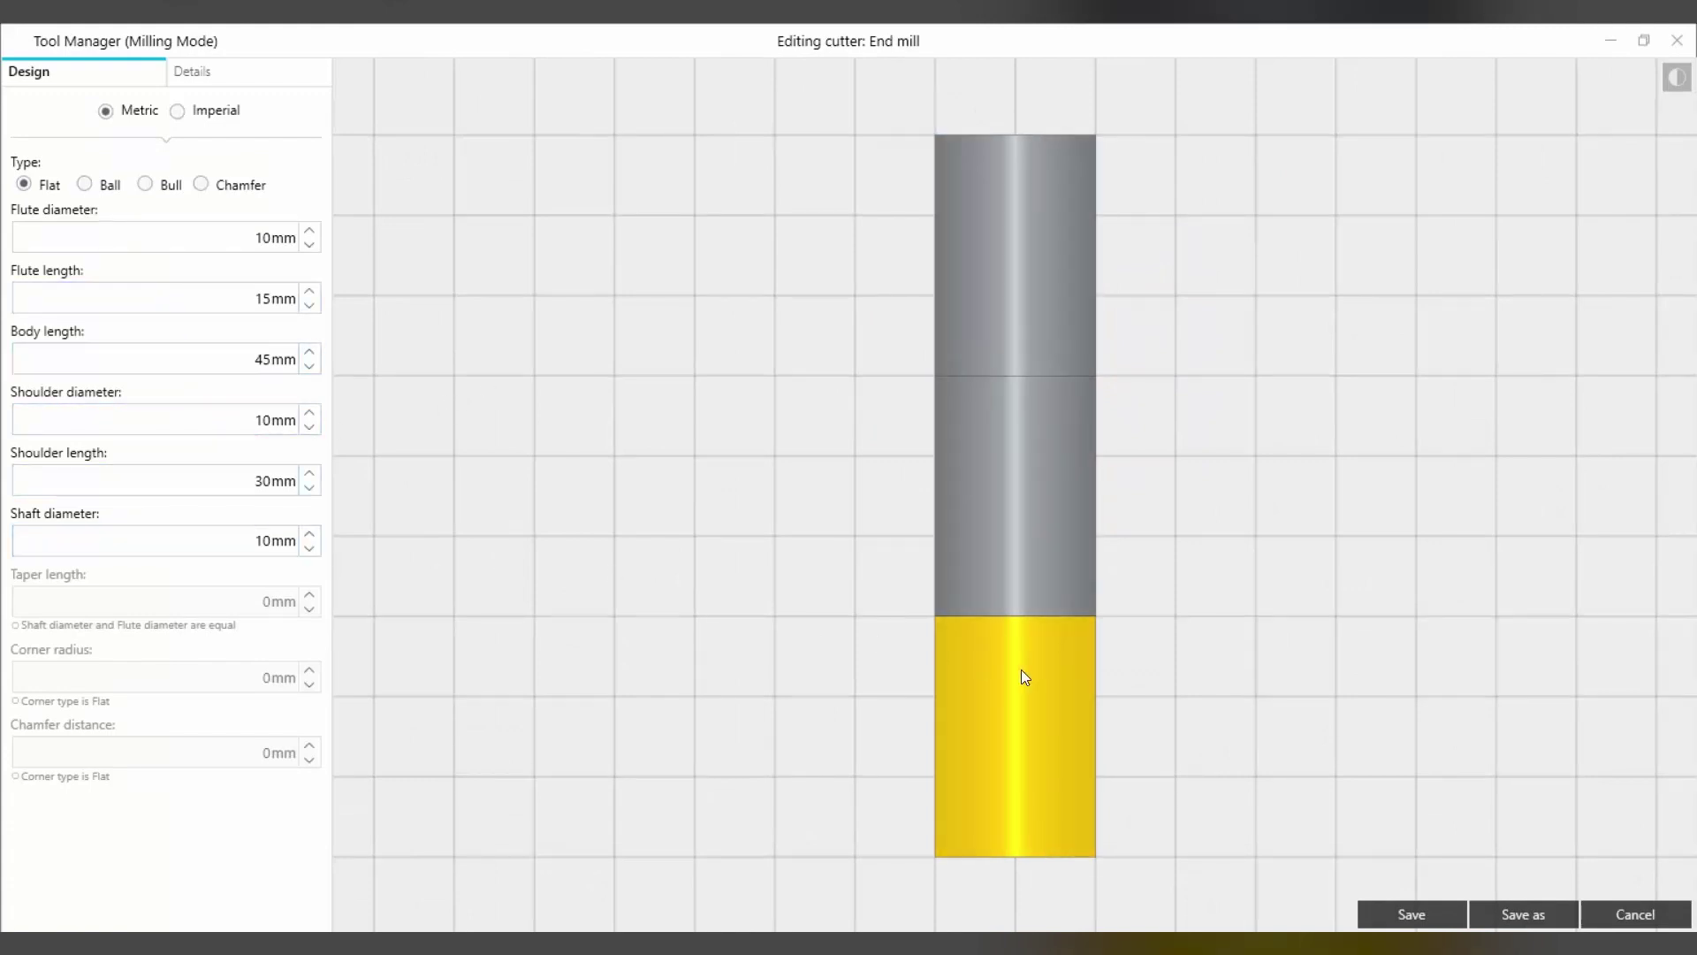
click(1427, 909)
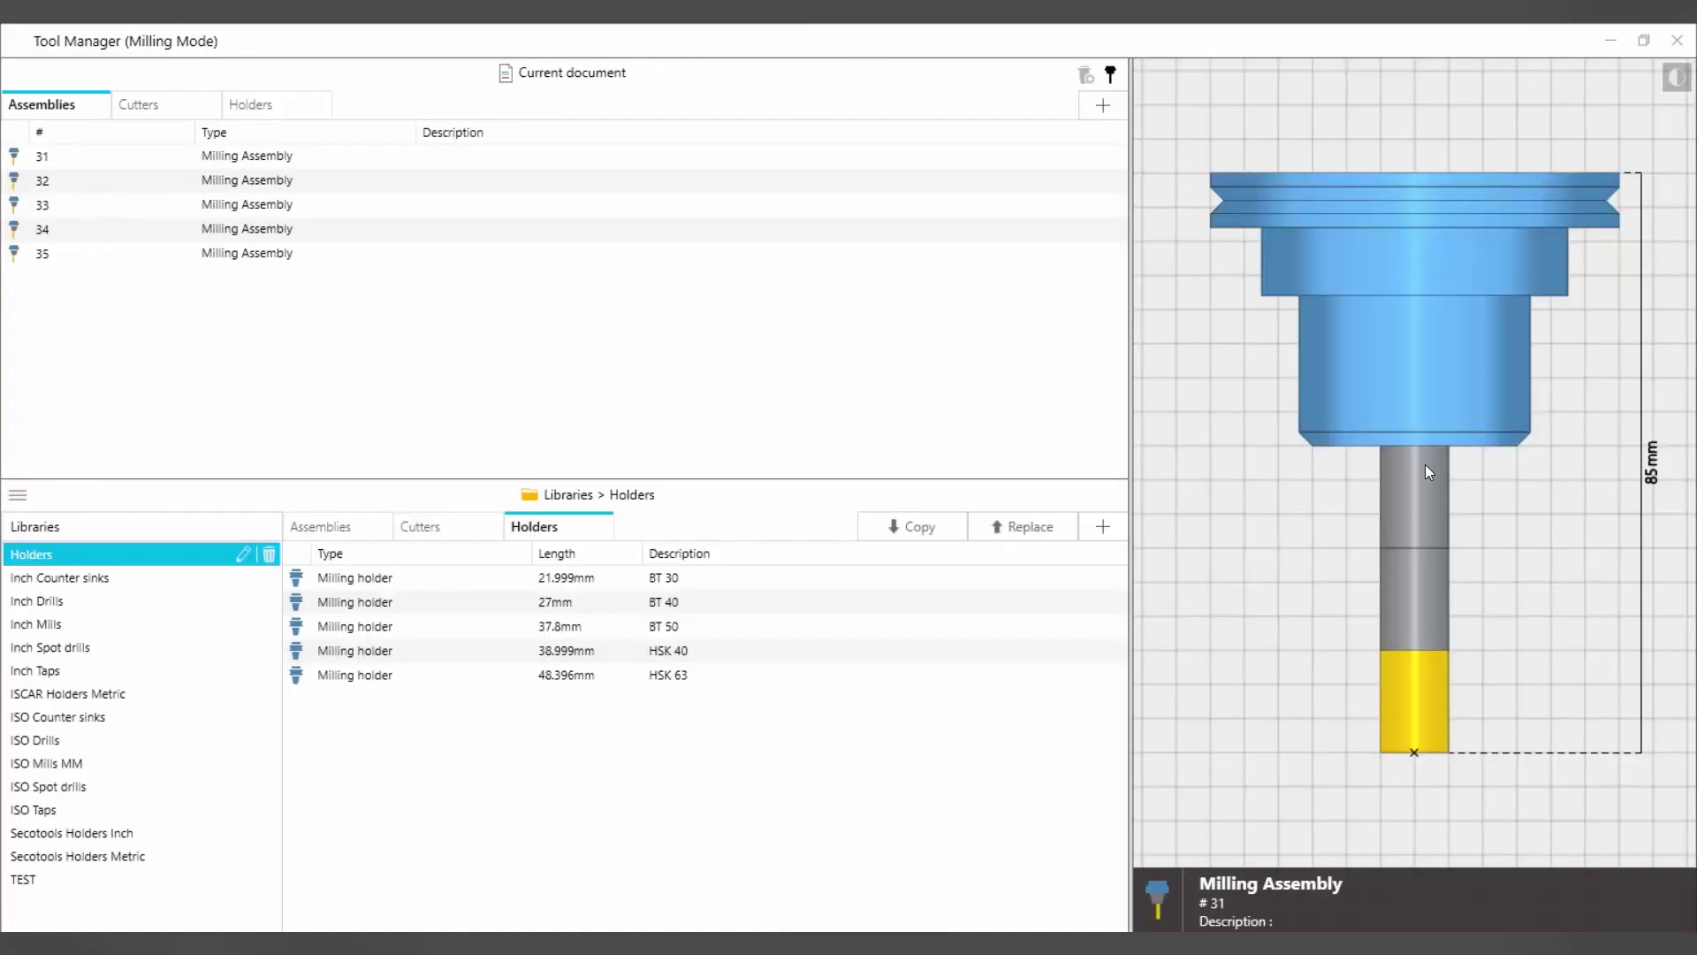
Check the tool previews of milling assemblies 32, 33 and 34
click(309, 181)
click(309, 204)
click(314, 228)
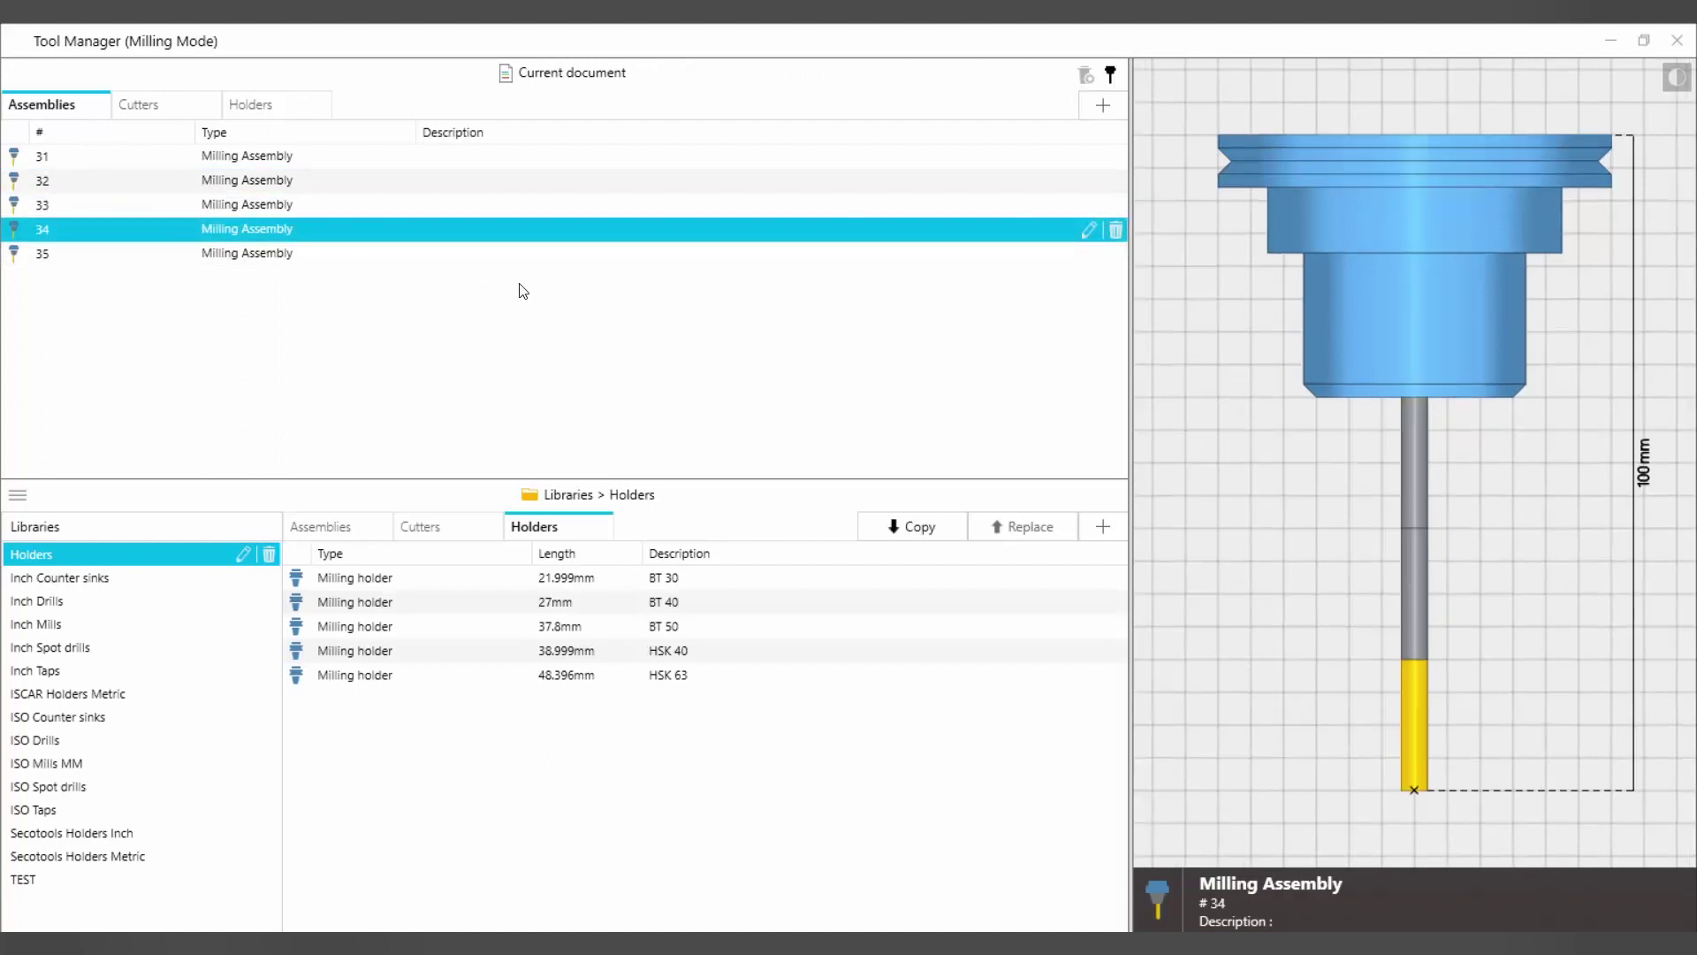